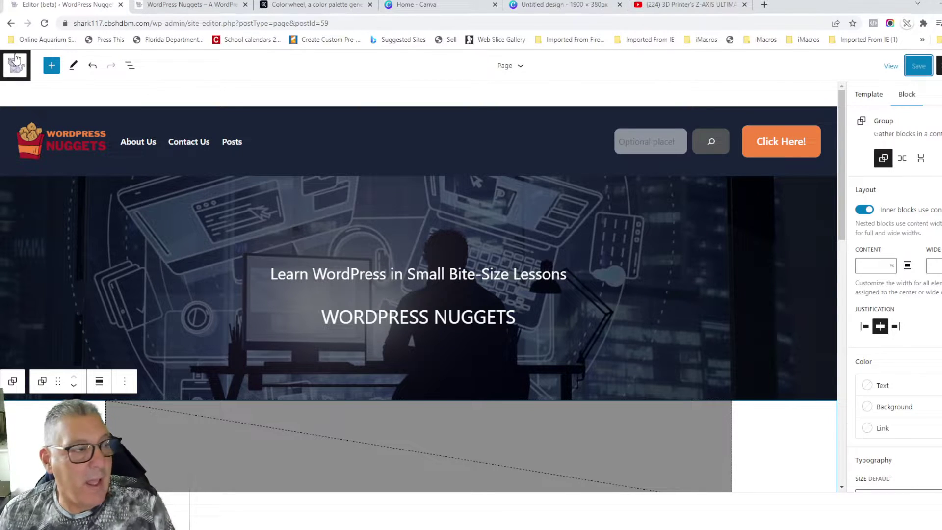
- Exit the page template editor and return to the WordPress Nuggets admin Dashboard
left_click(15, 67)
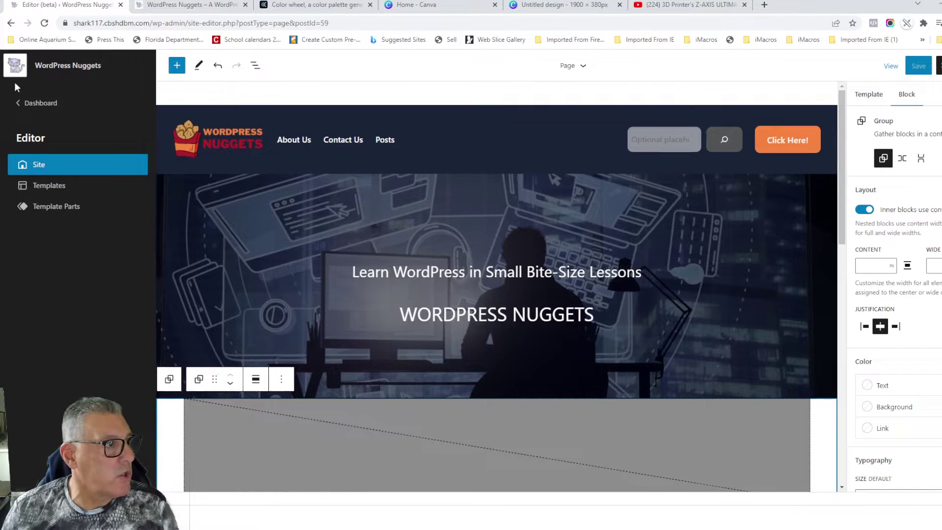
left_click(32, 102)
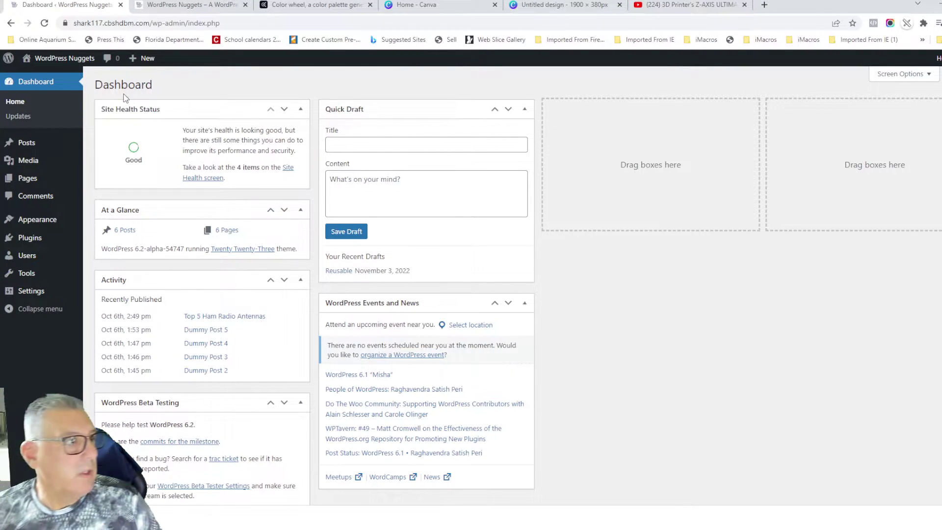
mouse_move(53, 222)
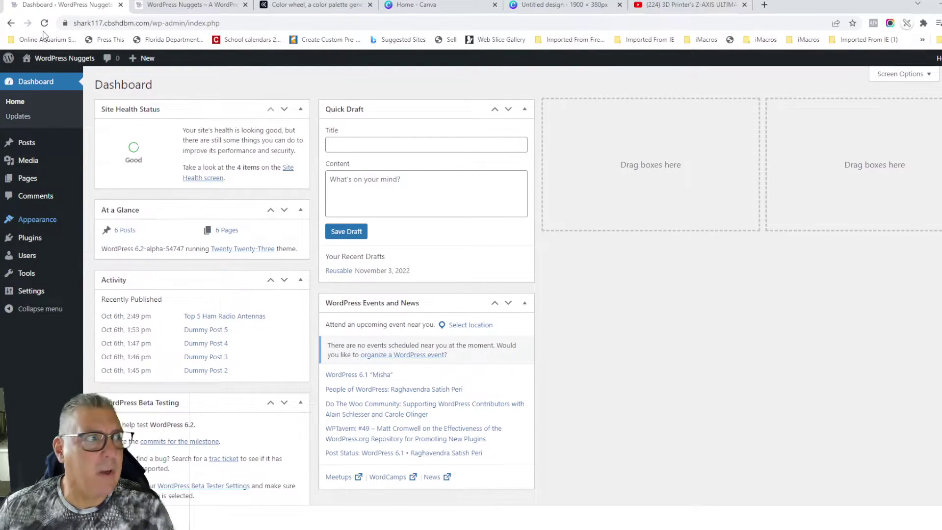
left_click(155, 4)
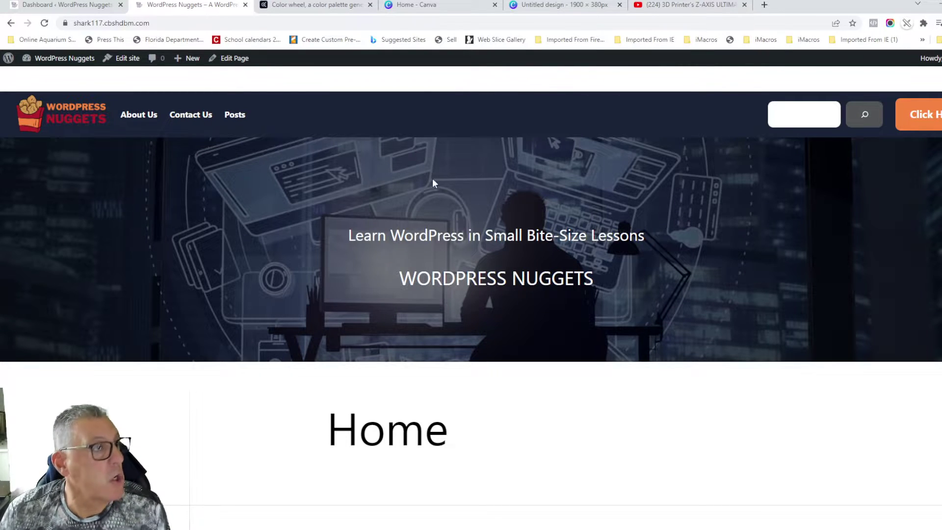
left_click(77, 6)
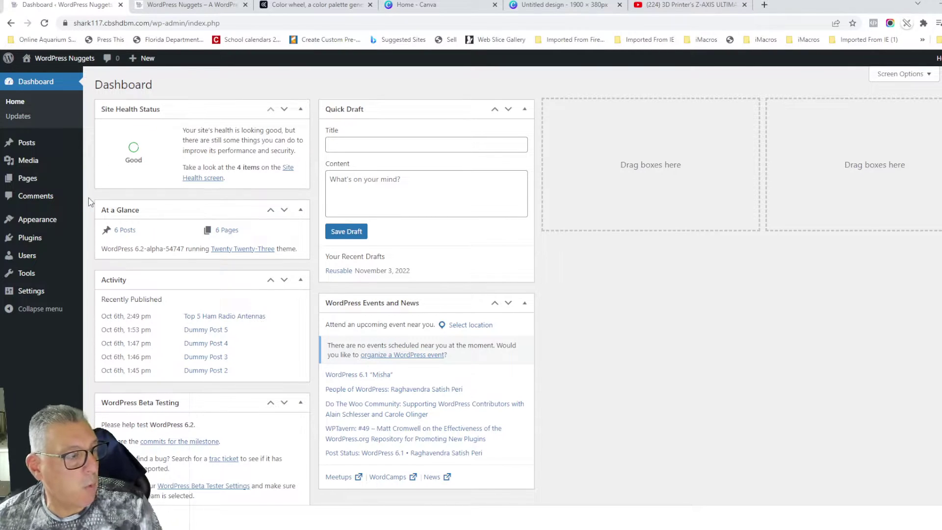
- Open the Template Parts list, with a brief look at the live home page for reference
mouse_move(47, 224)
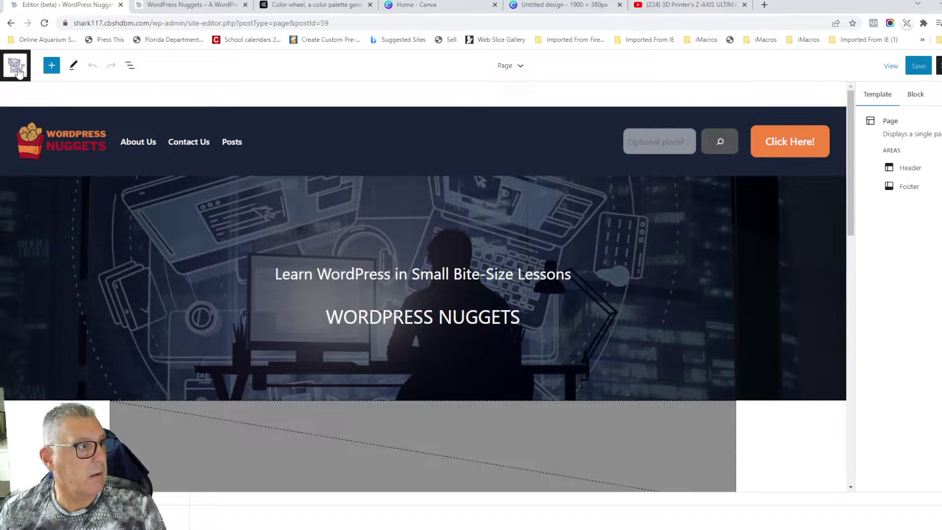
left_click(18, 72)
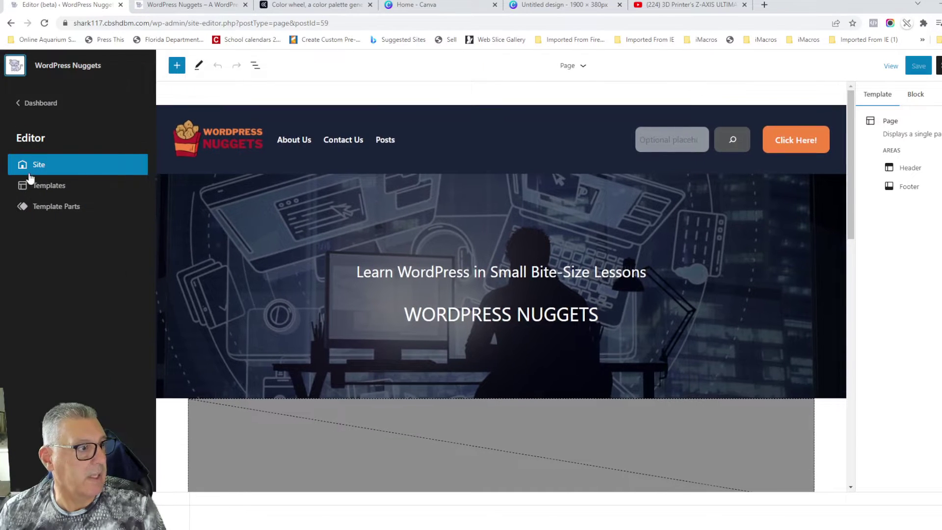
left_click(45, 207)
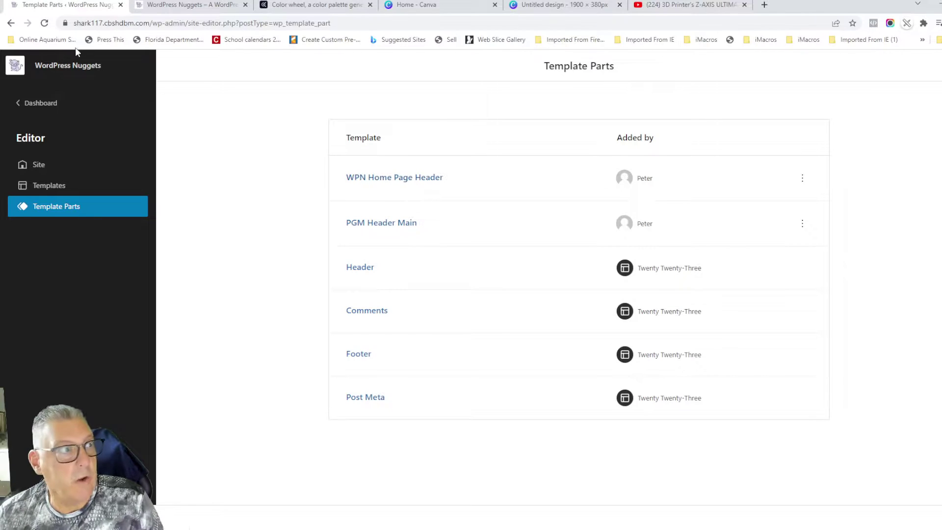
left_click(157, 6)
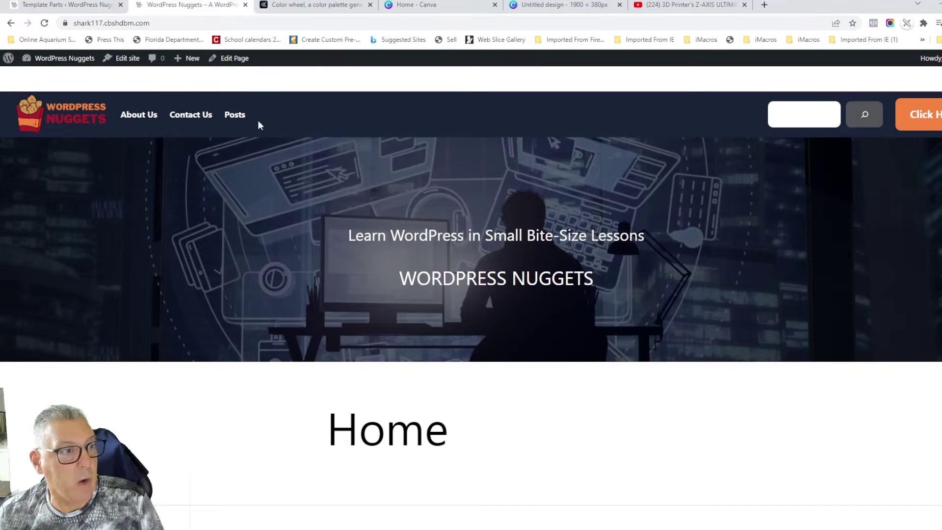
left_click(88, 6)
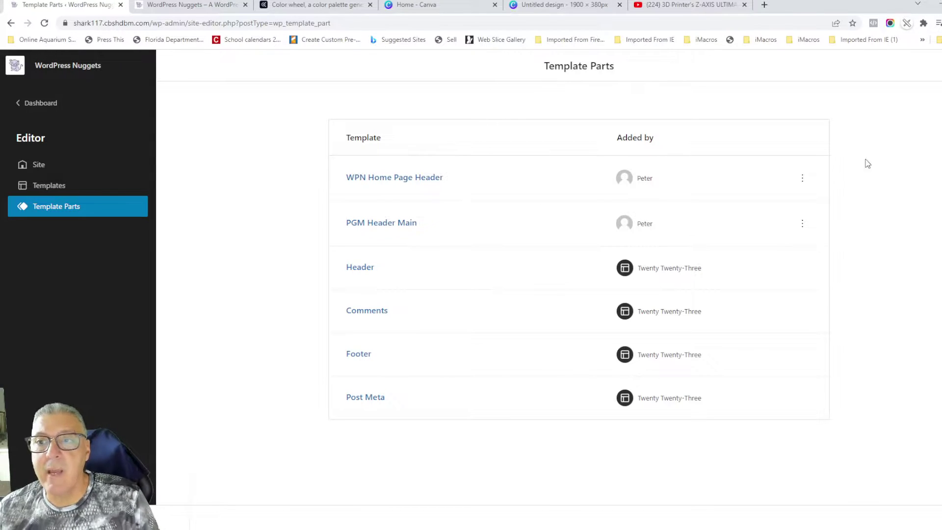
- Create a Header-area template part named 'WPN Header Main DEMO' and open it empty
left_click(935, 66)
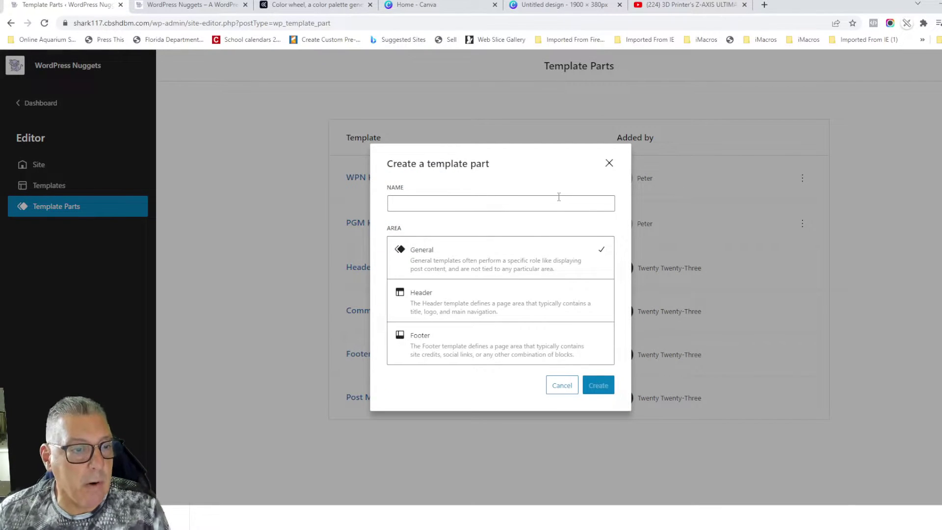
left_click(559, 200)
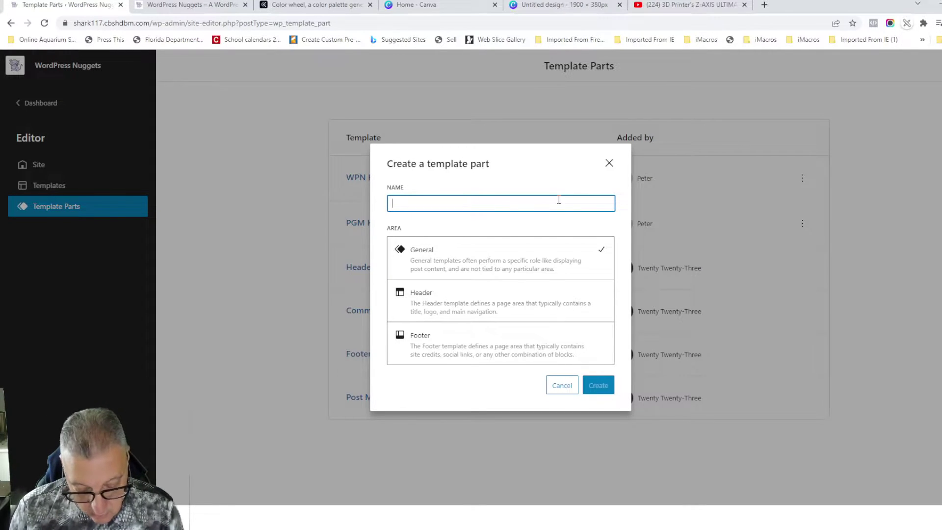
type("WPN")
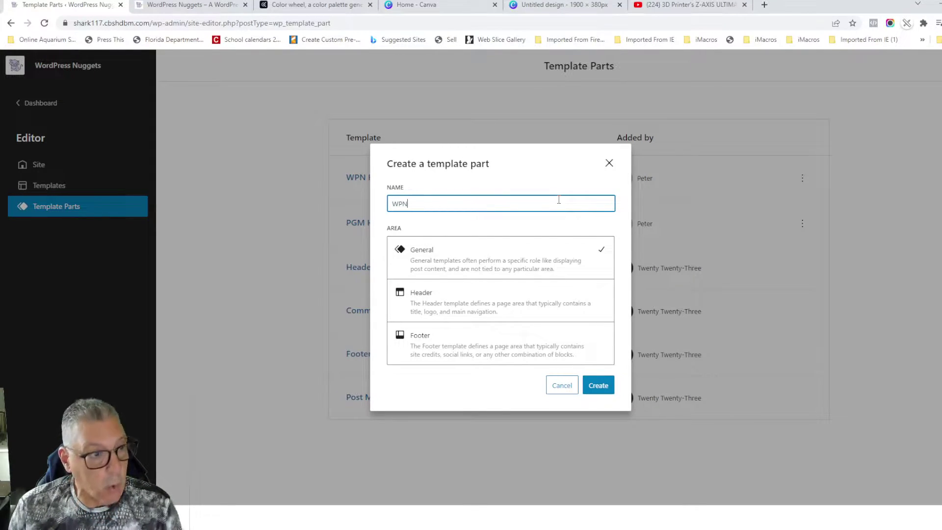
left_click(521, 224)
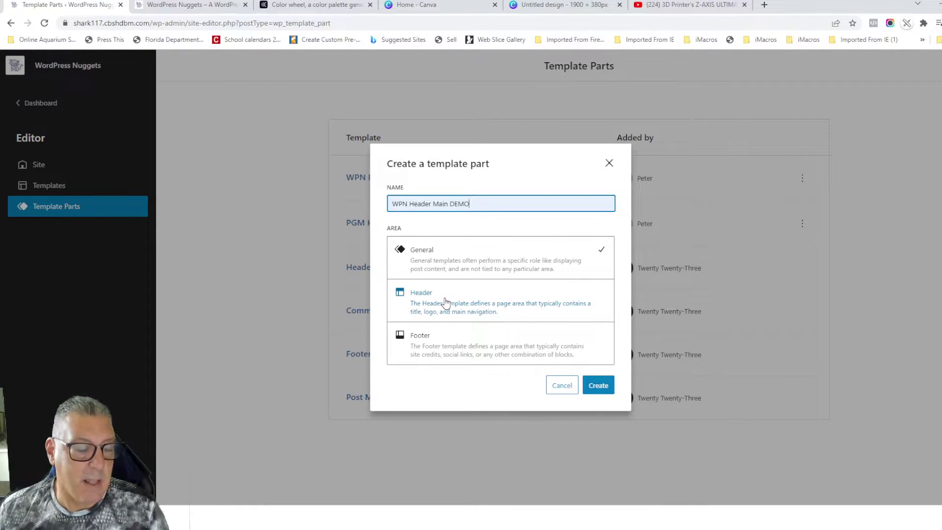
left_click(446, 301)
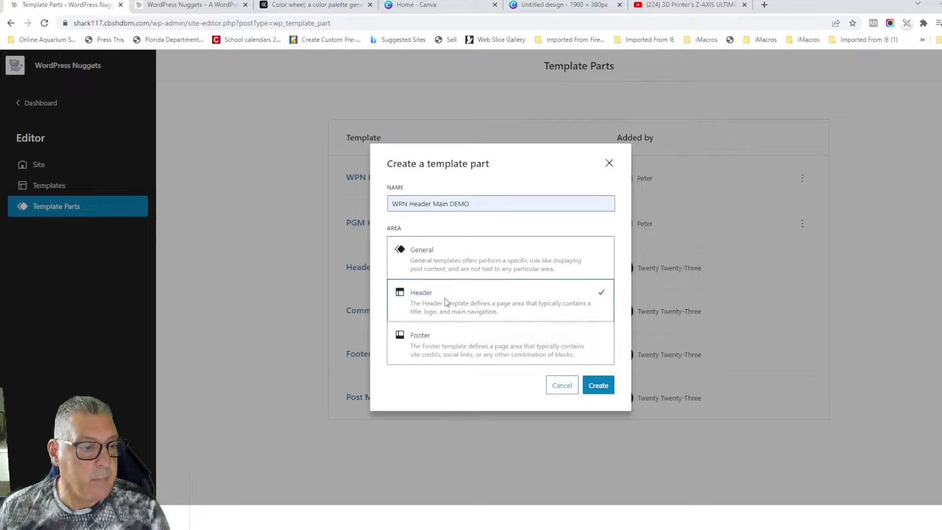
left_click(598, 386)
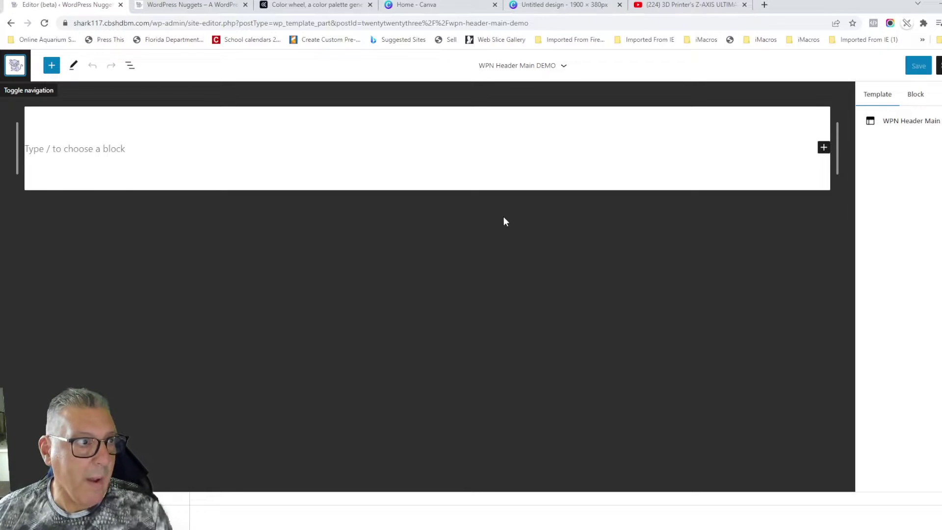
left_click(196, 5)
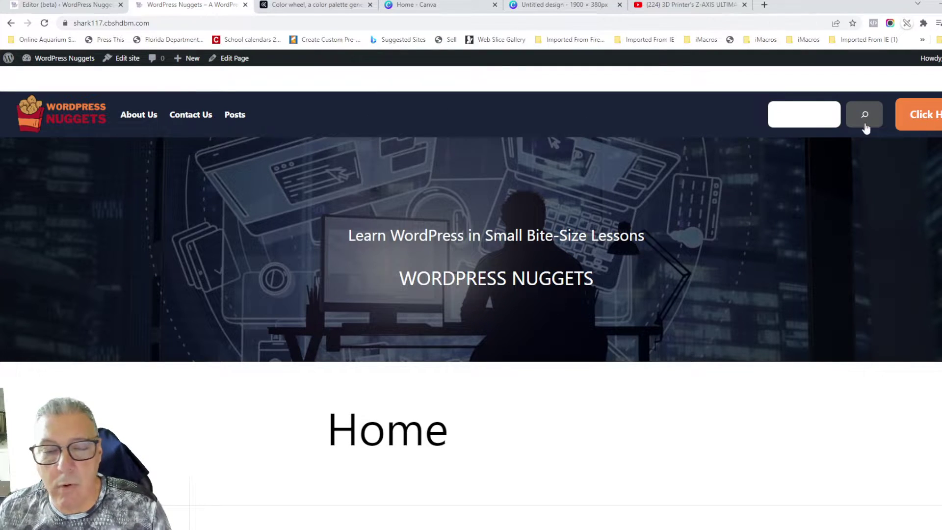
left_click(73, 5)
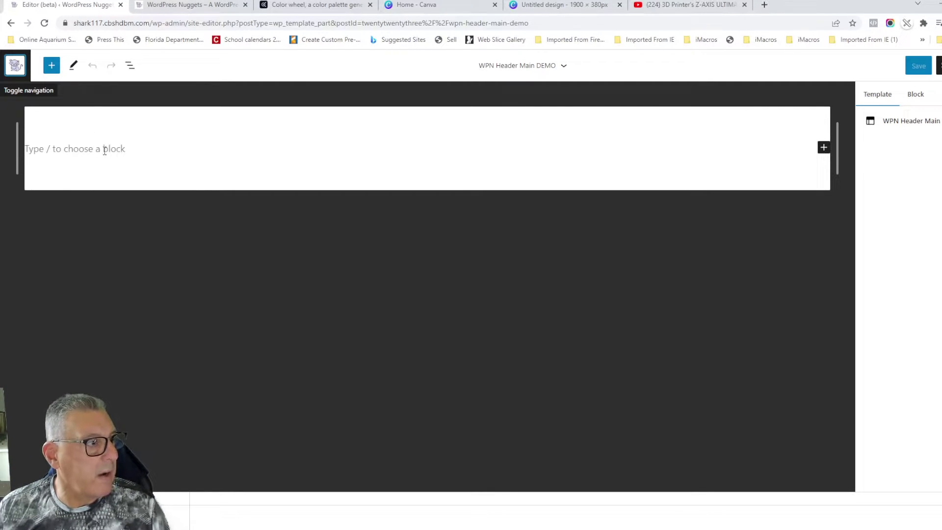
- Insert a Group block into the empty header part using /group, with List View shown
left_click(79, 146)
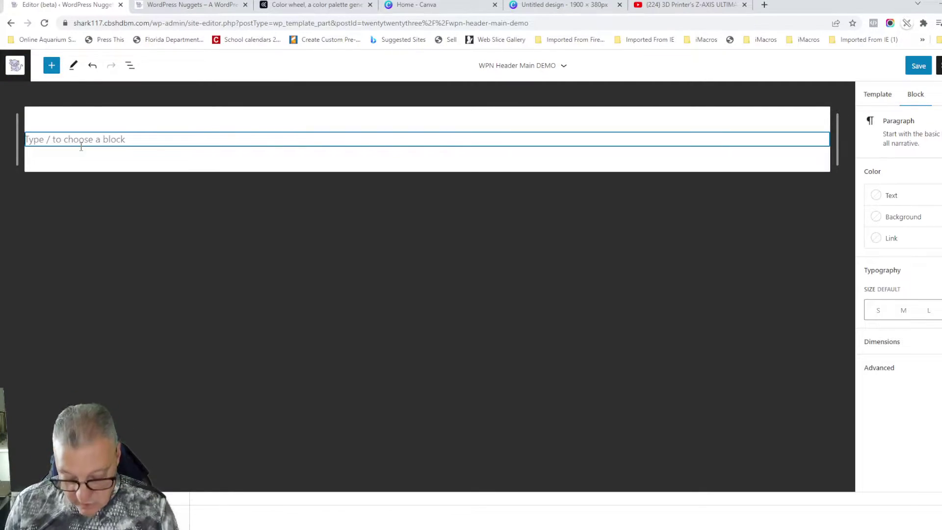
type("/gro")
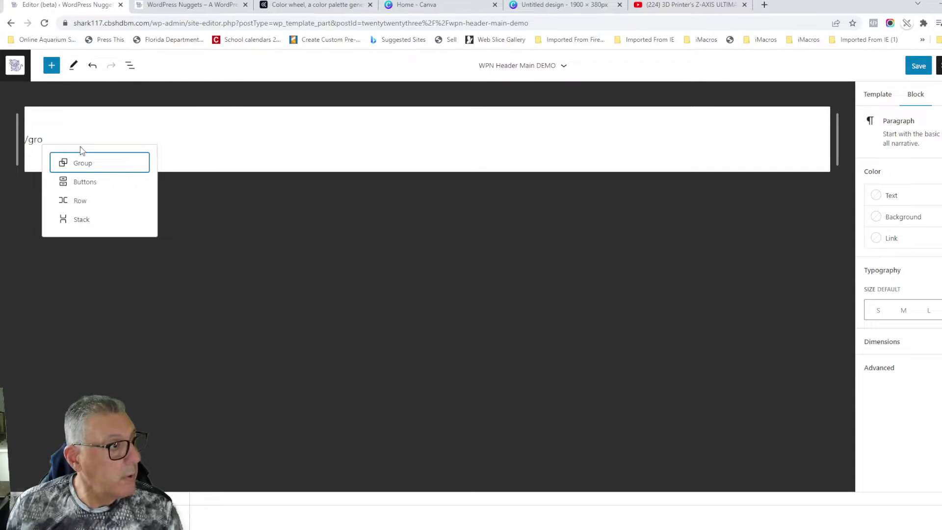
left_click(83, 165)
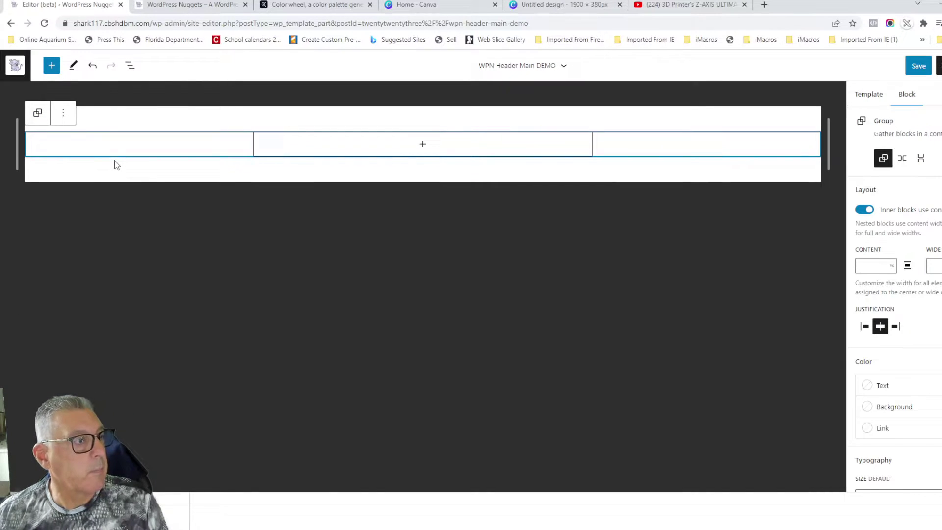
left_click(130, 66)
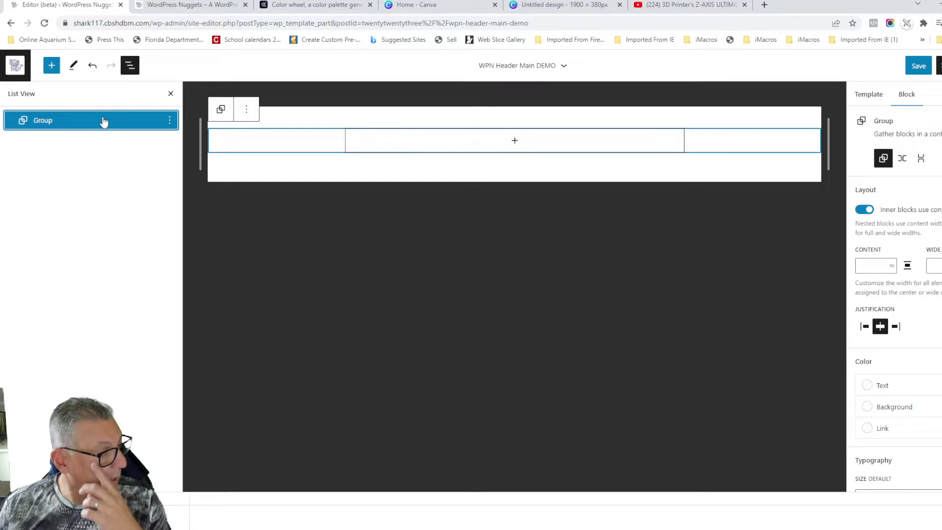
- Add a Row inside the Group with a second Row nested in it, then view the live home page
left_click(515, 142)
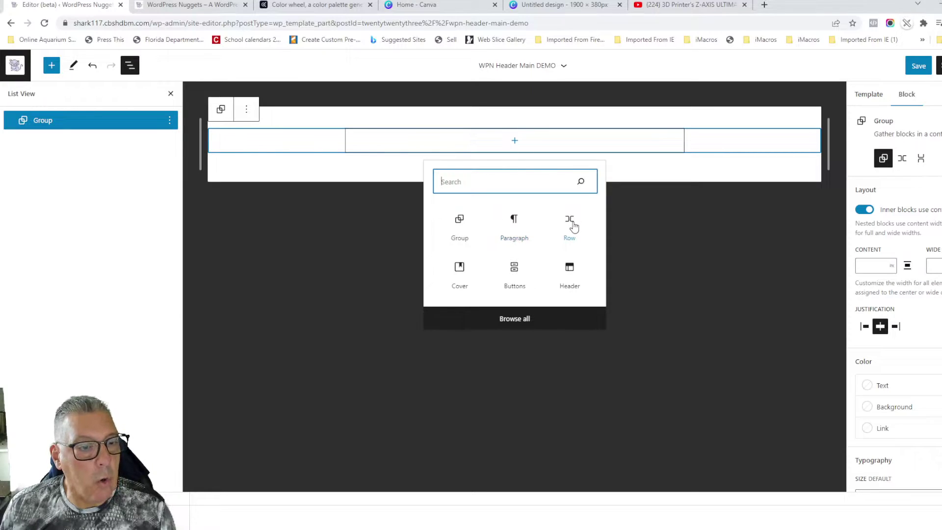
left_click(565, 224)
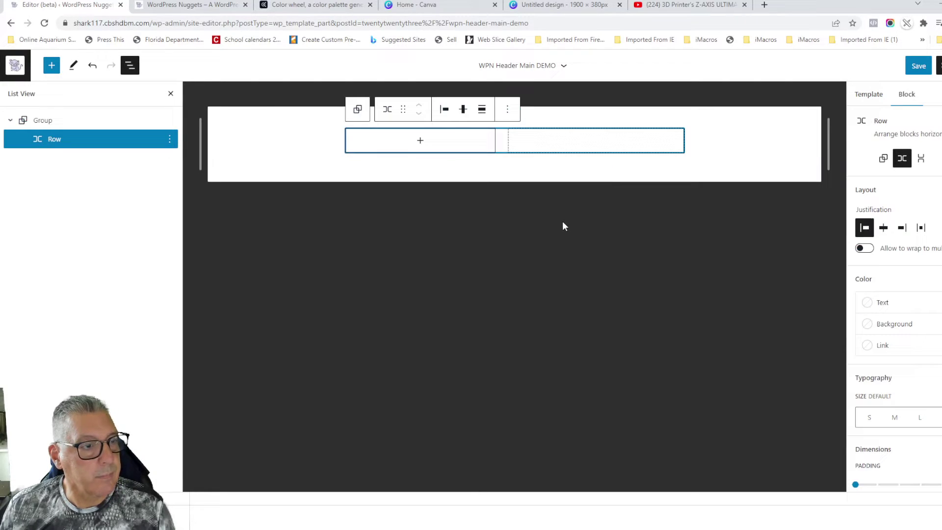
left_click(420, 141)
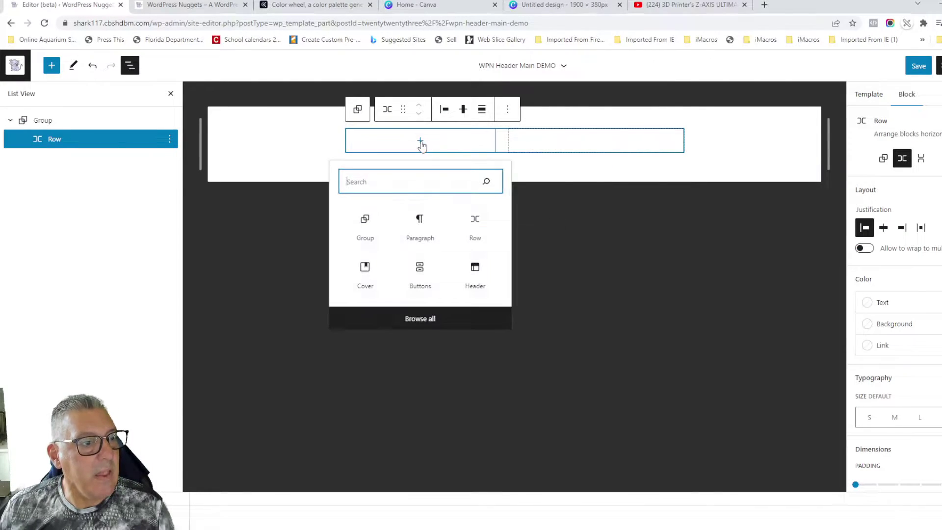
left_click(474, 220)
left_click(177, 6)
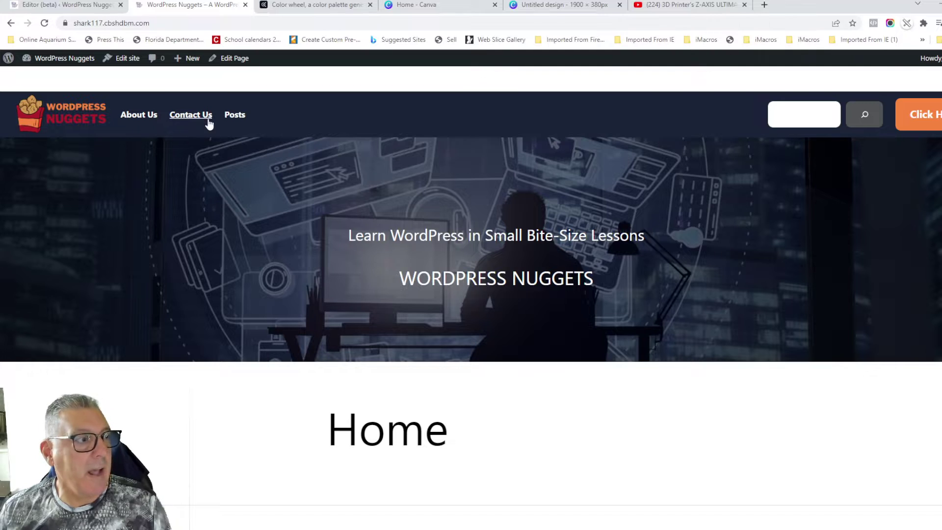
- Add an enlarged Site Logo to the inner Row and insert an empty paragraph after it
left_click(95, 7)
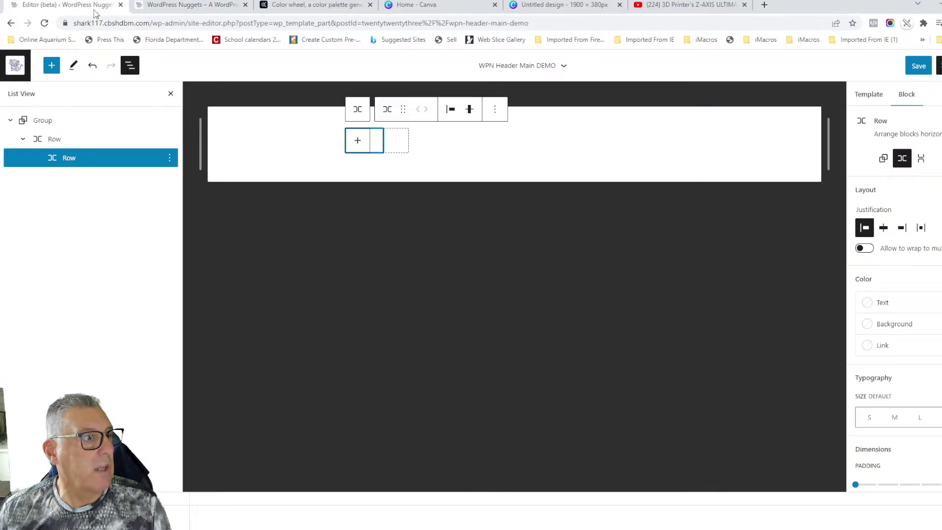
left_click(357, 141)
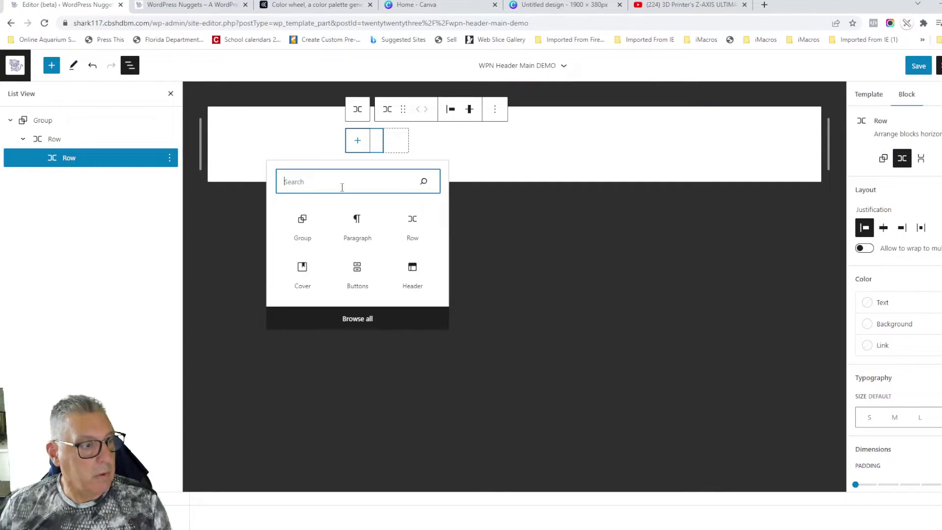
type("site l")
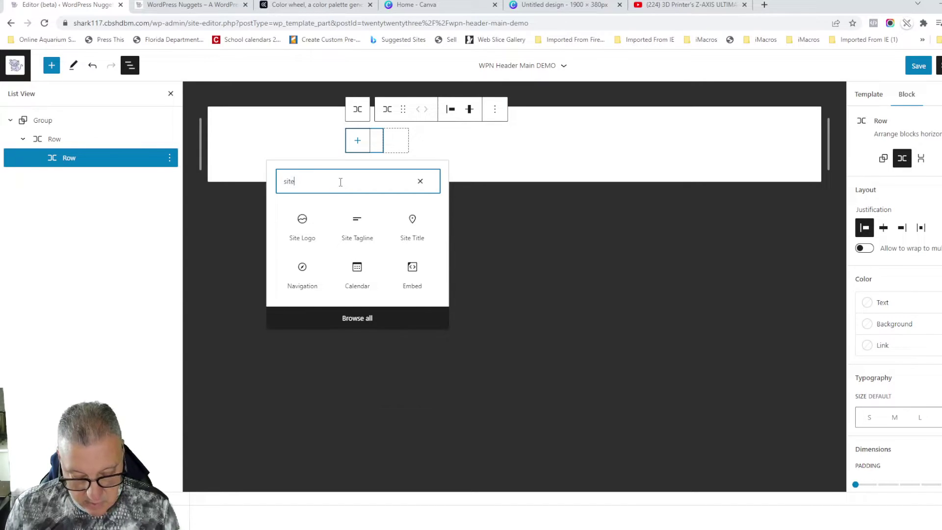
left_click(301, 218)
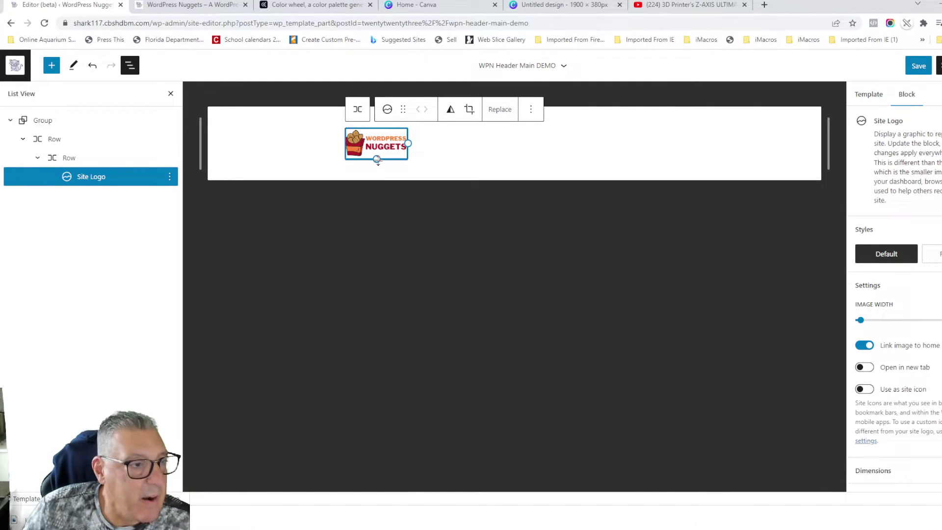
left_click_drag(377, 160, 386, 165)
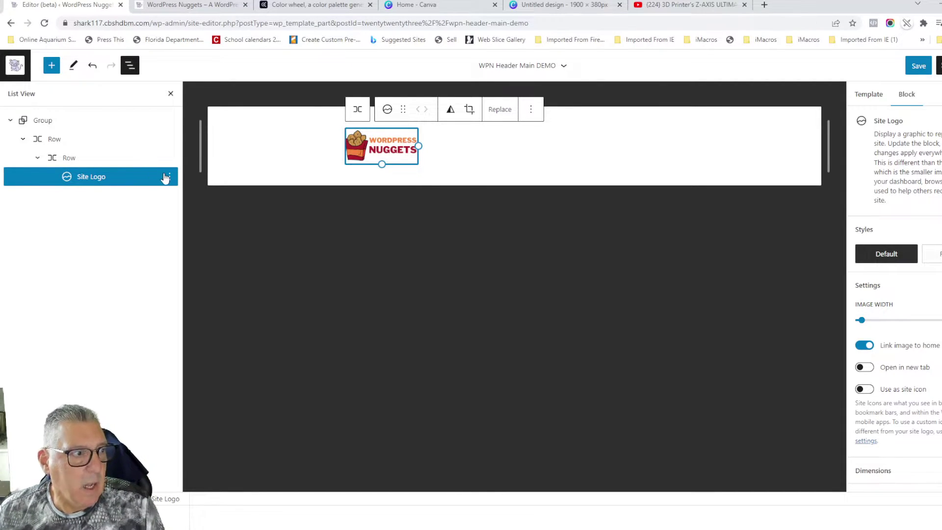
left_click(170, 177)
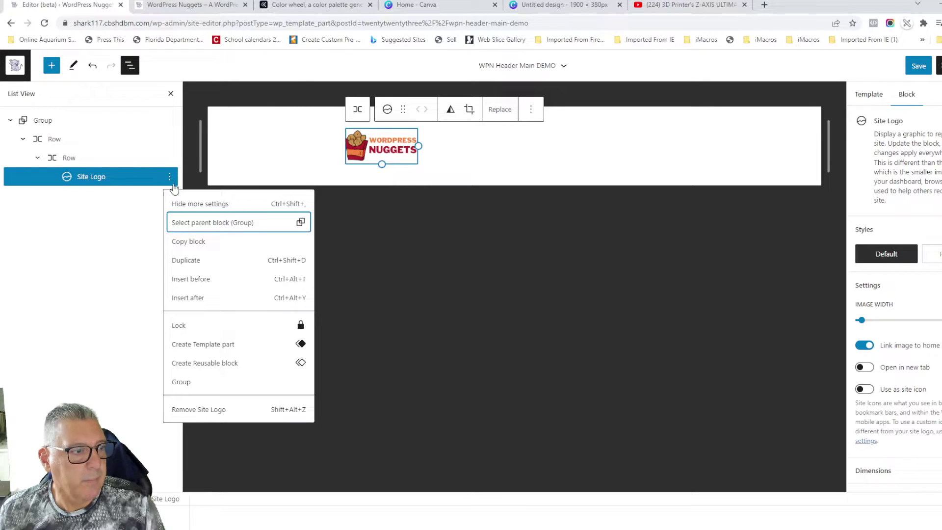
left_click(190, 298)
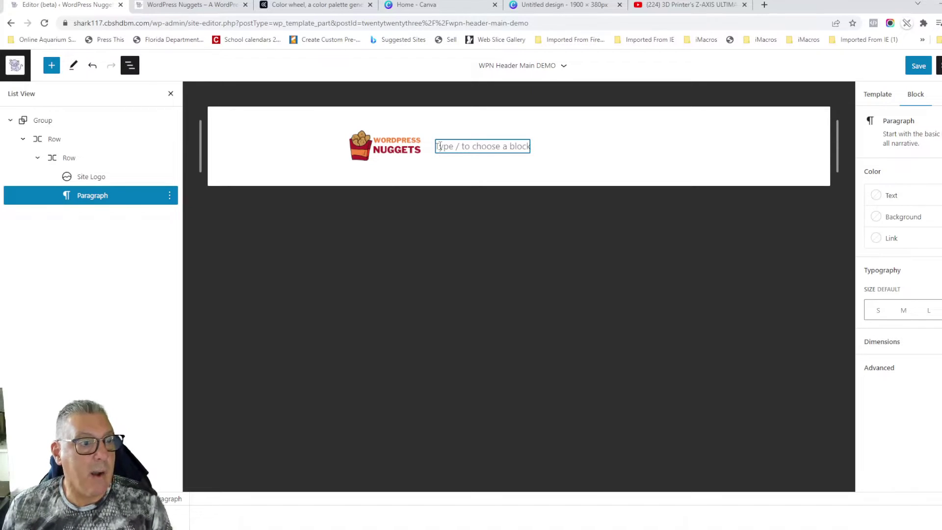
- Turn the paragraph into a Navigation block with links ordered Contact Us, About Us, Posts
type("/nav")
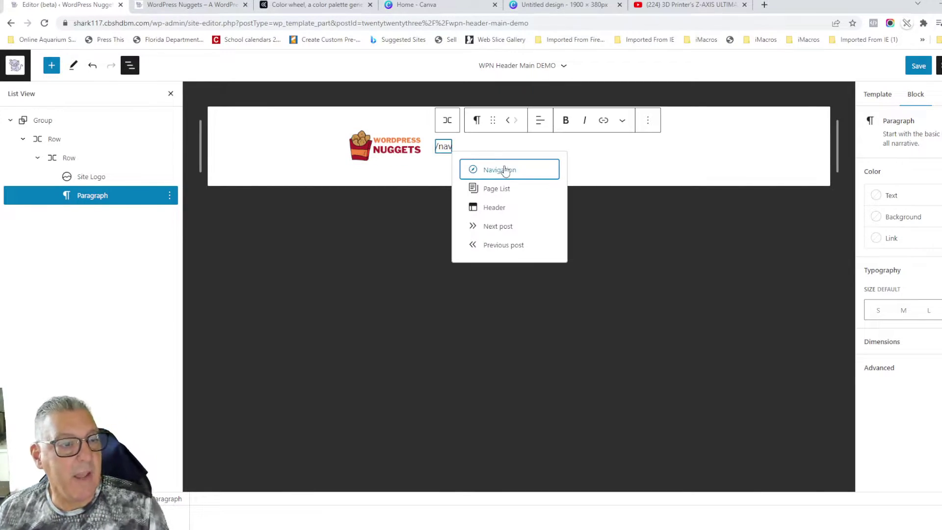
left_click(502, 170)
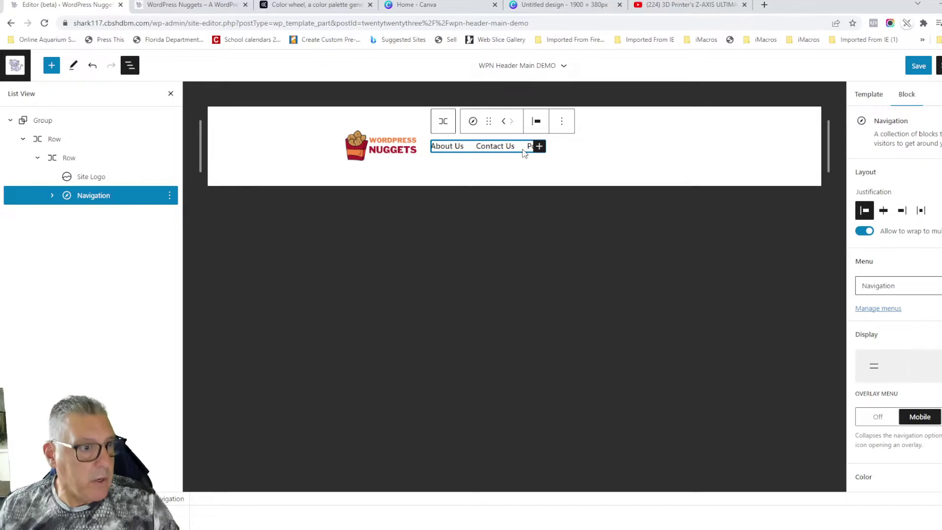
left_click(494, 146)
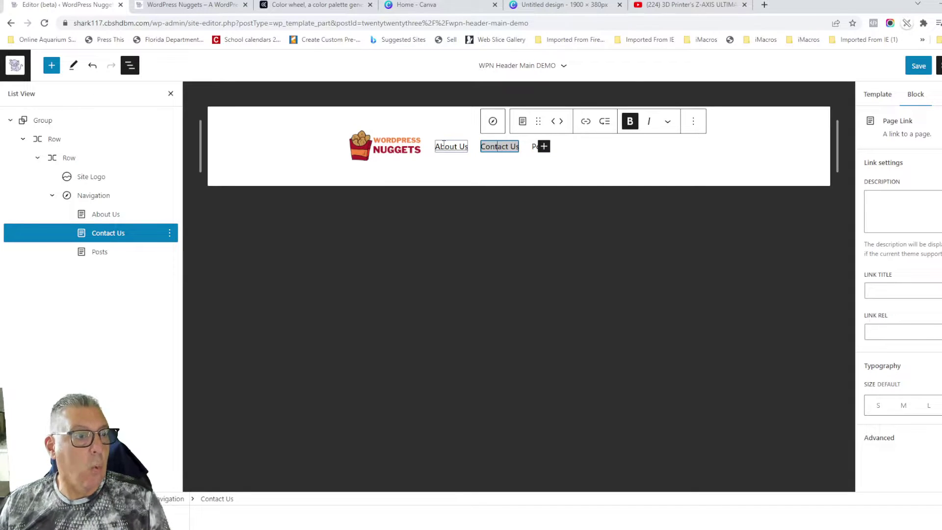
left_click(552, 122)
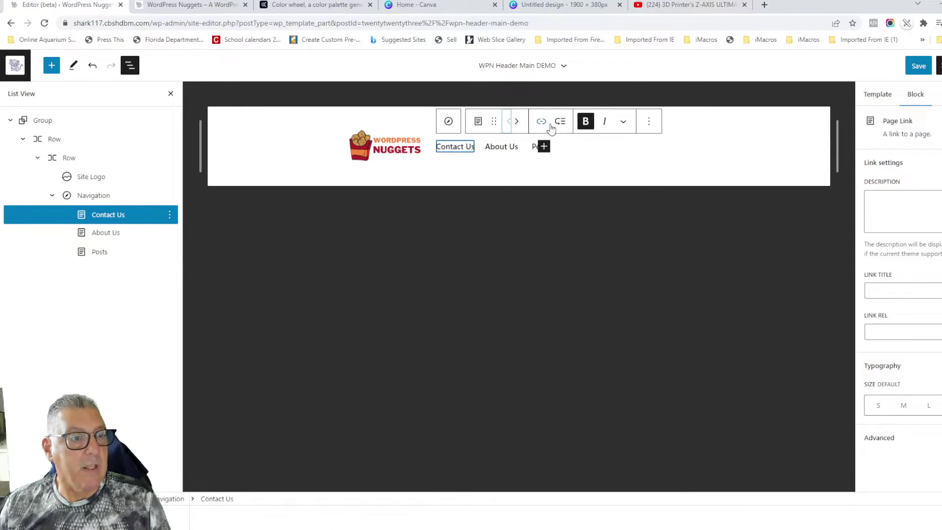
left_click(535, 146)
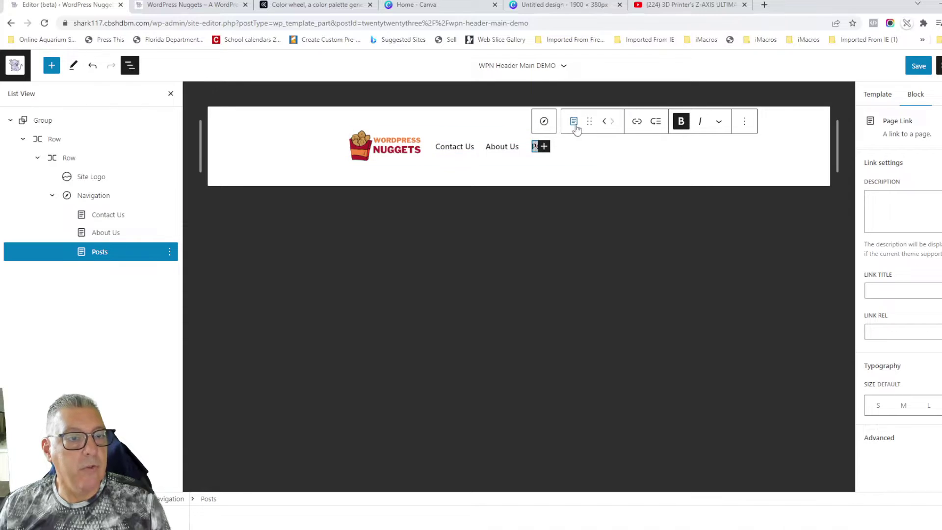
left_click(605, 123)
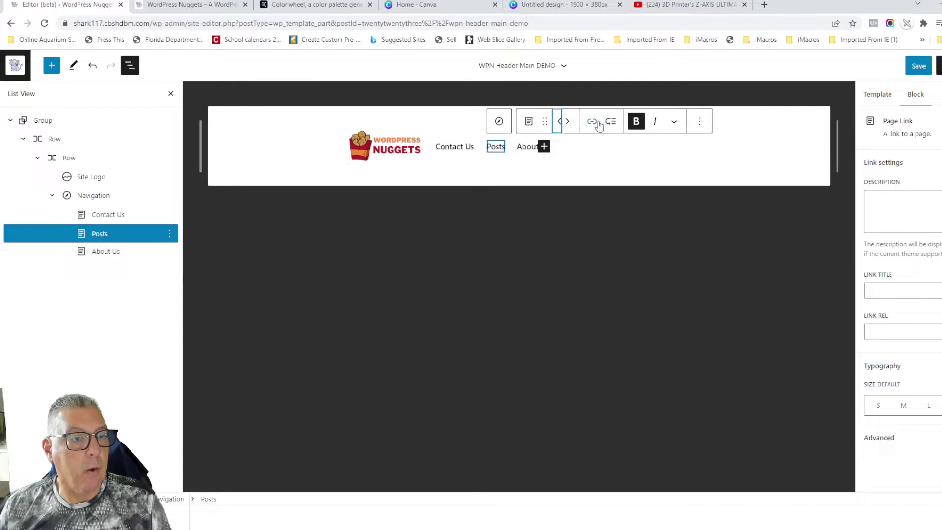
left_click(559, 122)
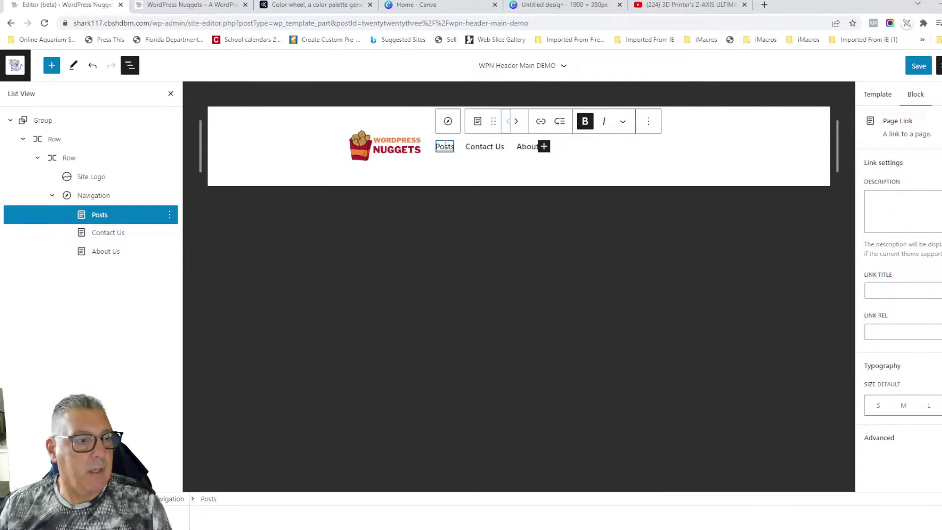
left_click(516, 121)
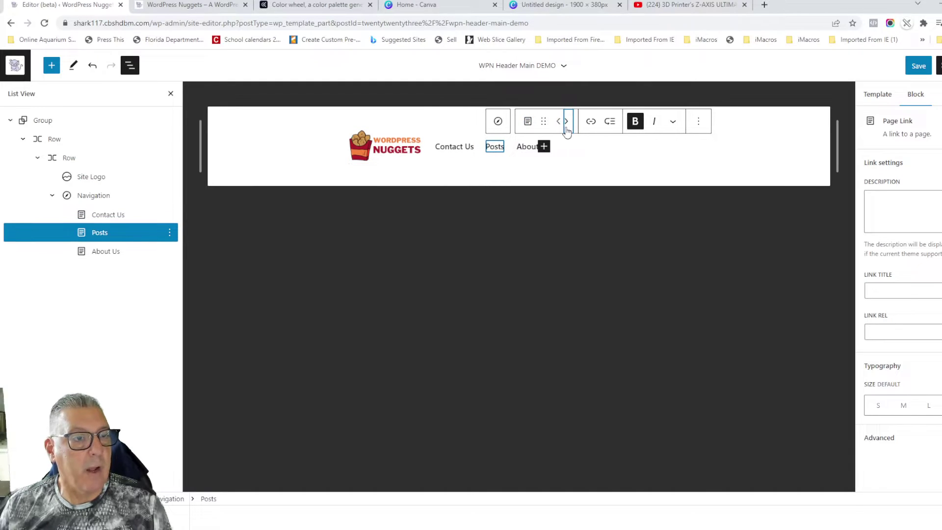
left_click(567, 123)
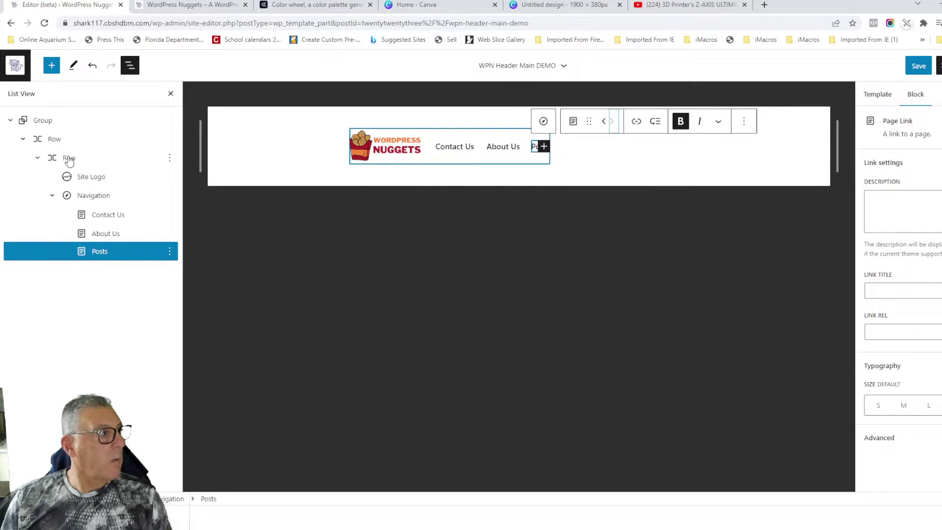
- Insert an empty Row after the logo-and-menu row, with a quick check of the live site
left_click(52, 196)
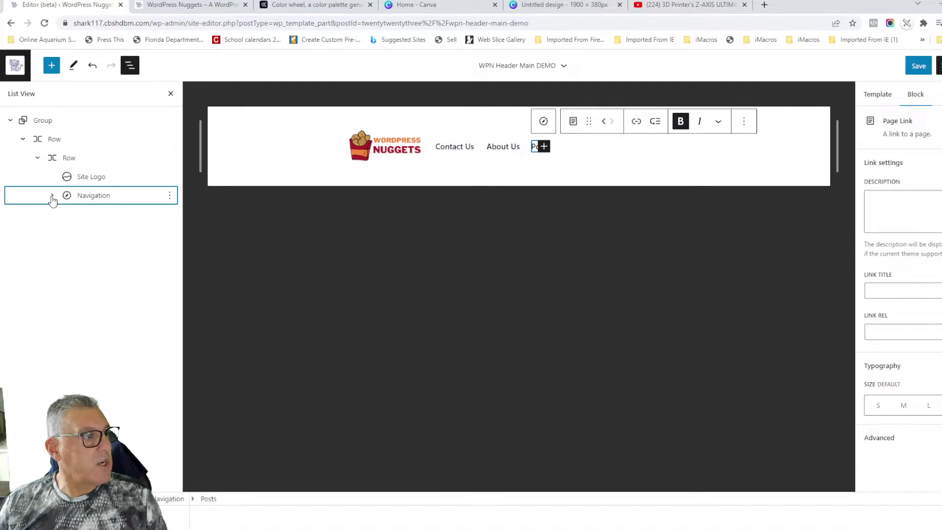
left_click(37, 158)
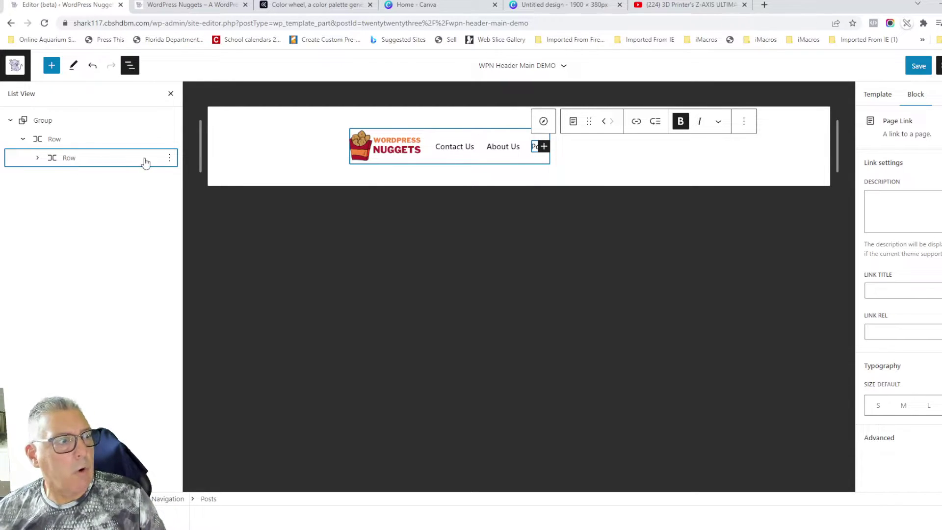
left_click(170, 158)
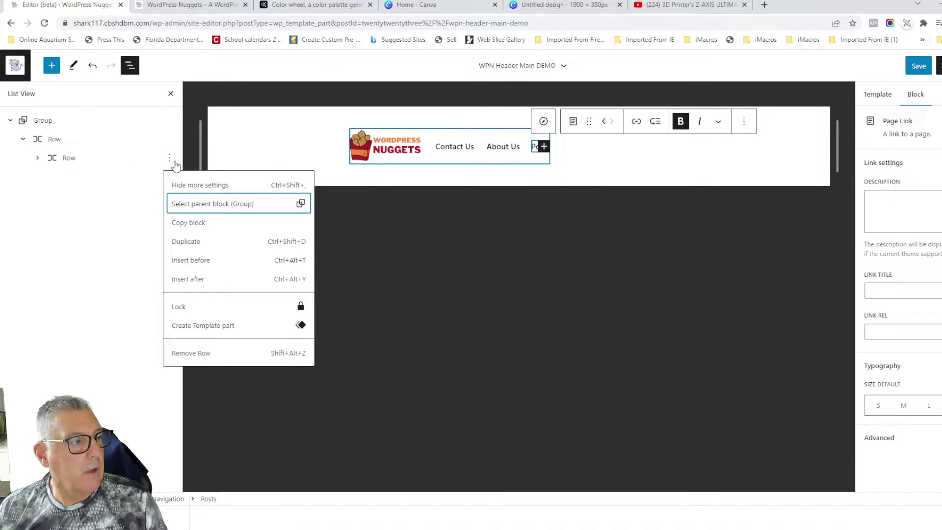
left_click(191, 278)
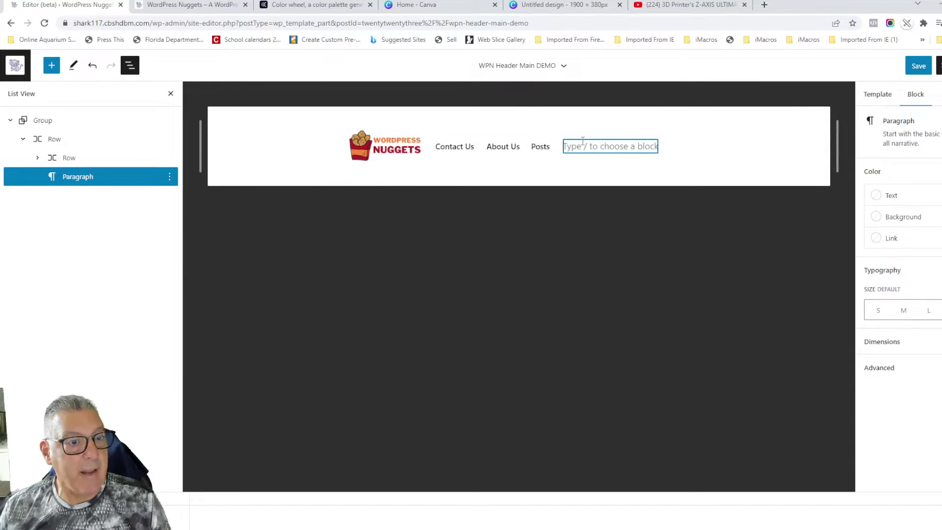
type("/ro")
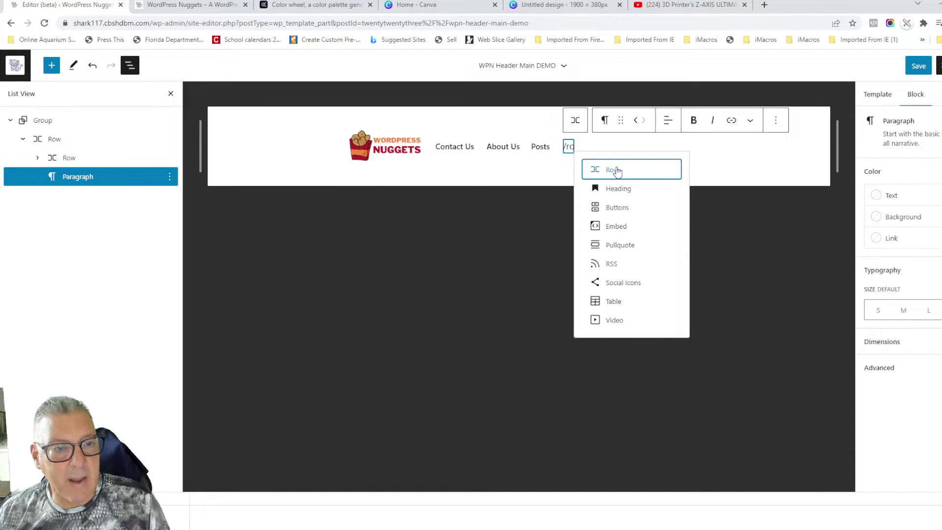
left_click(614, 170)
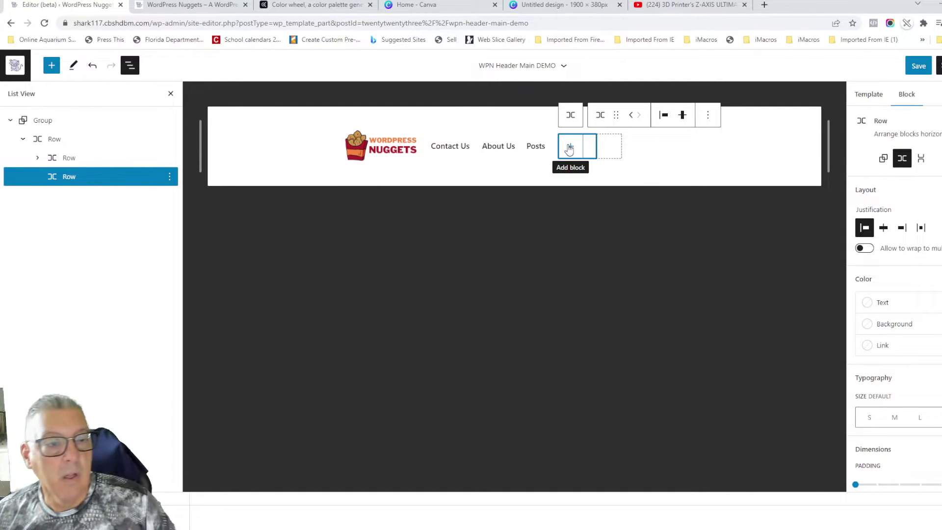
left_click(198, 6)
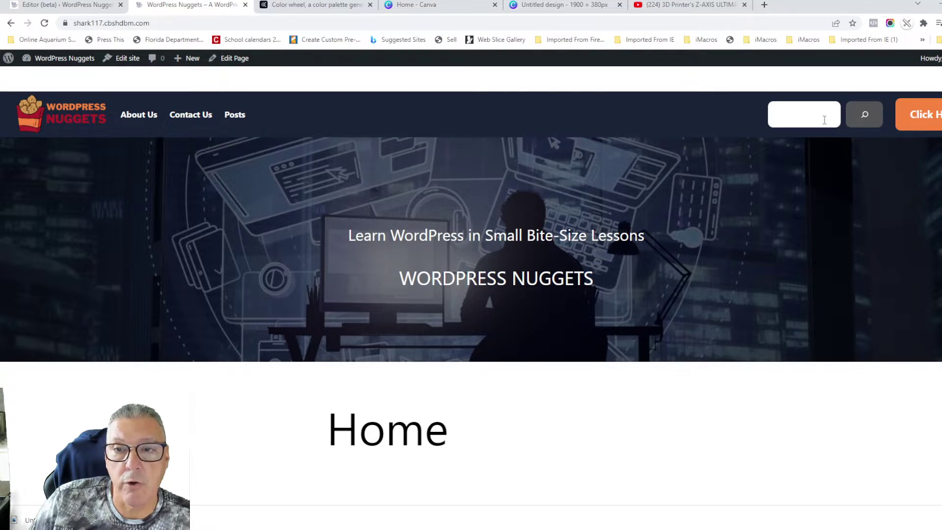
left_click(77, 6)
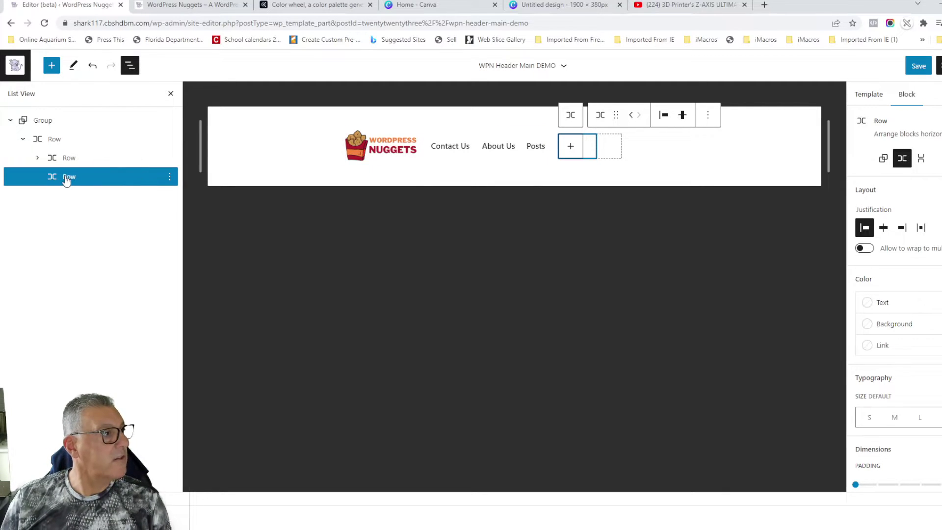
- Put a Search block into the new empty row
left_click(572, 148)
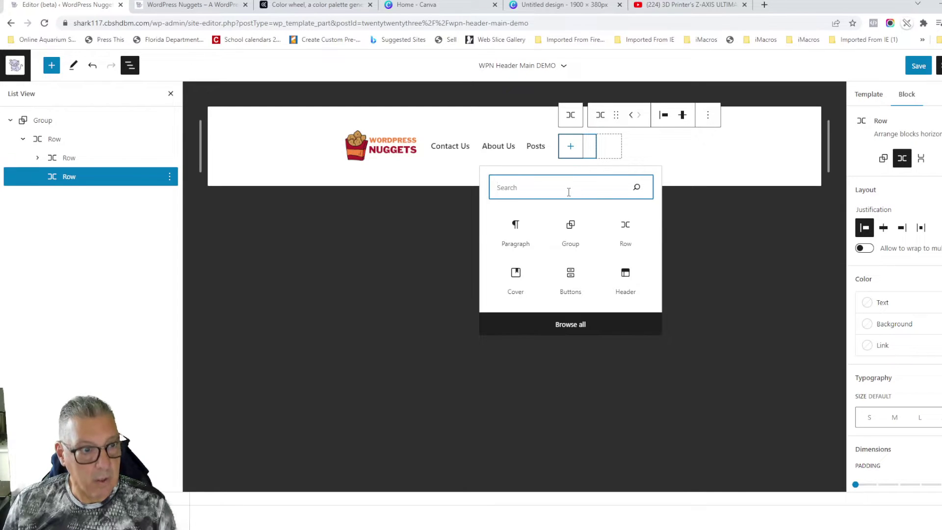
type("sear")
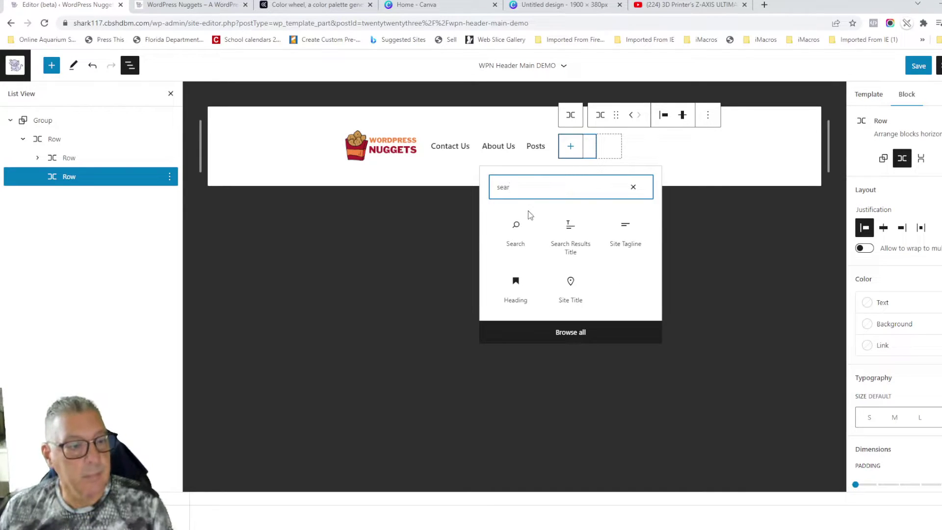
left_click(516, 229)
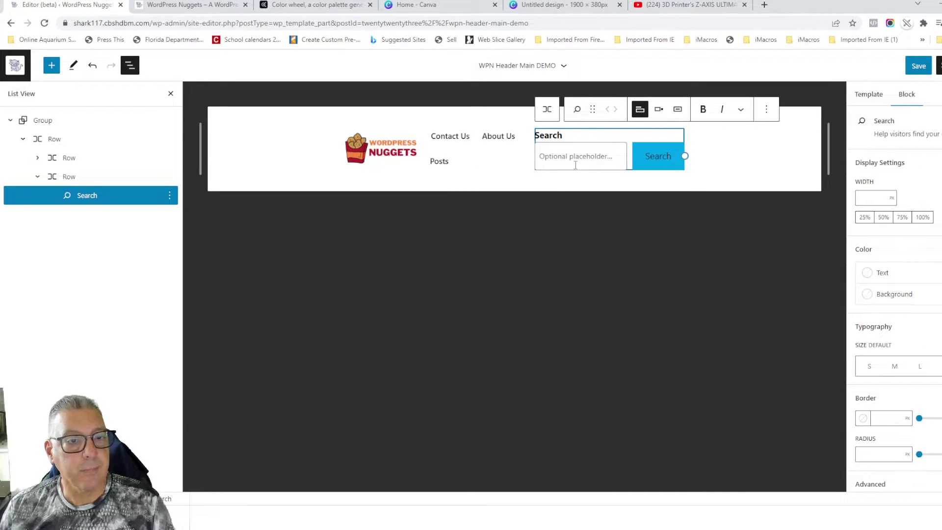
- Add a Buttons block with one empty button after the Search block
left_click(169, 197)
left_click(190, 317)
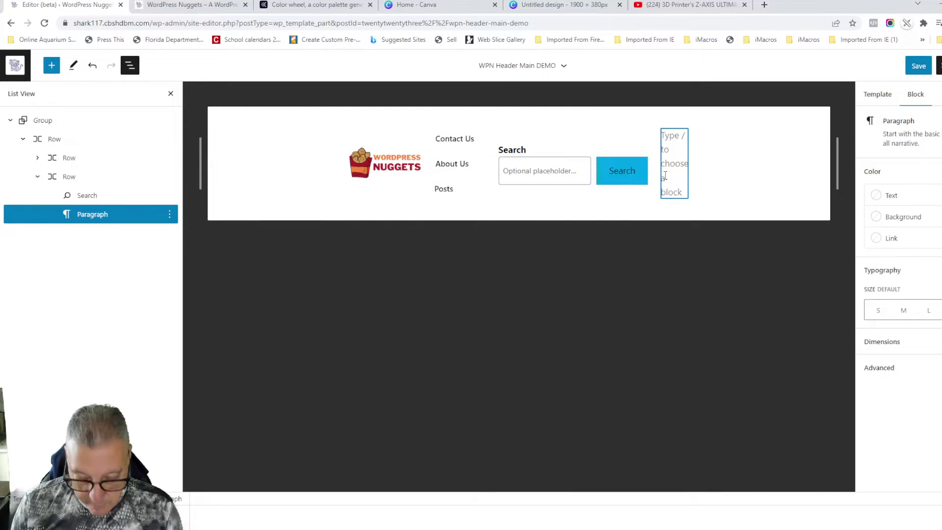
type("/bu")
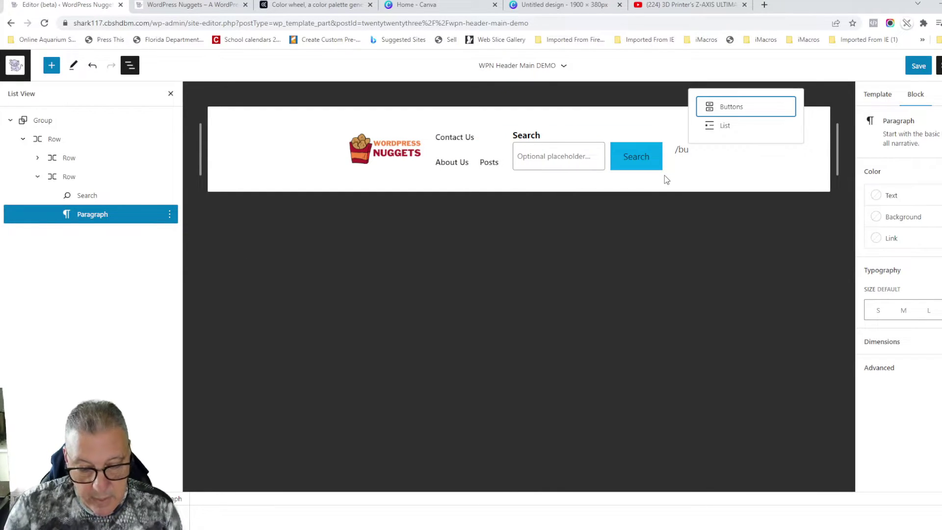
left_click(730, 107)
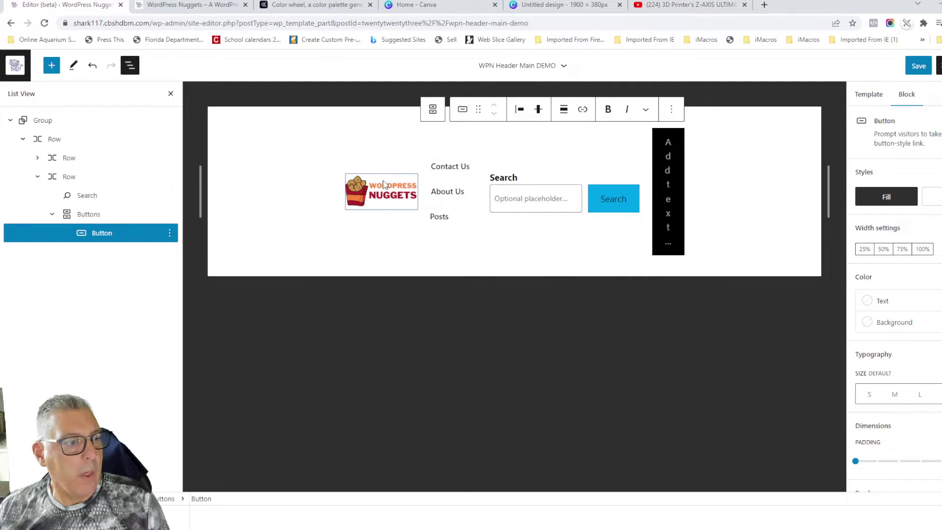
- Set the header Group's Layout content width to 100%
left_click(45, 123)
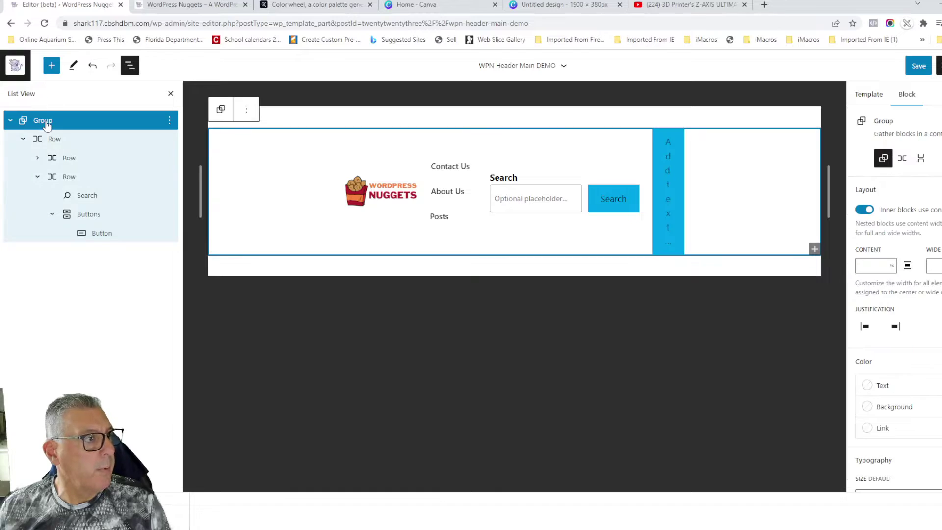
left_click(865, 266)
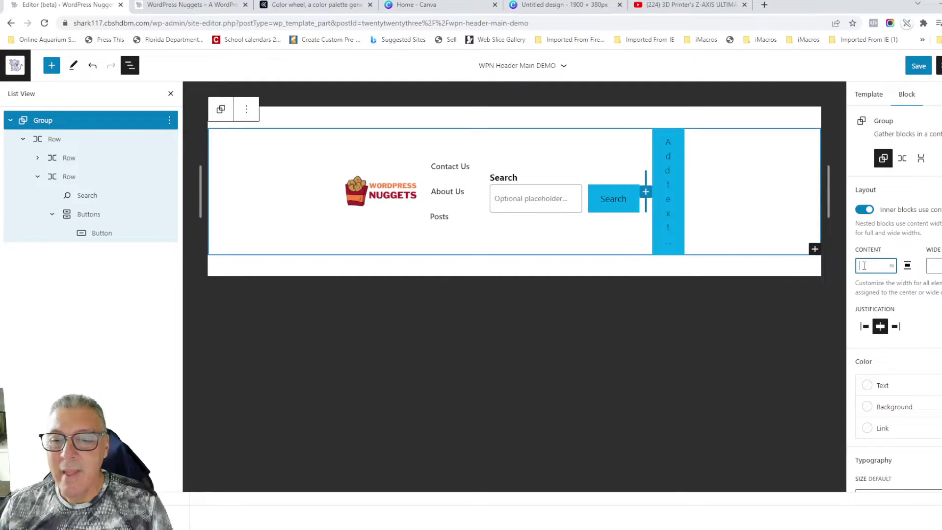
left_click(892, 266)
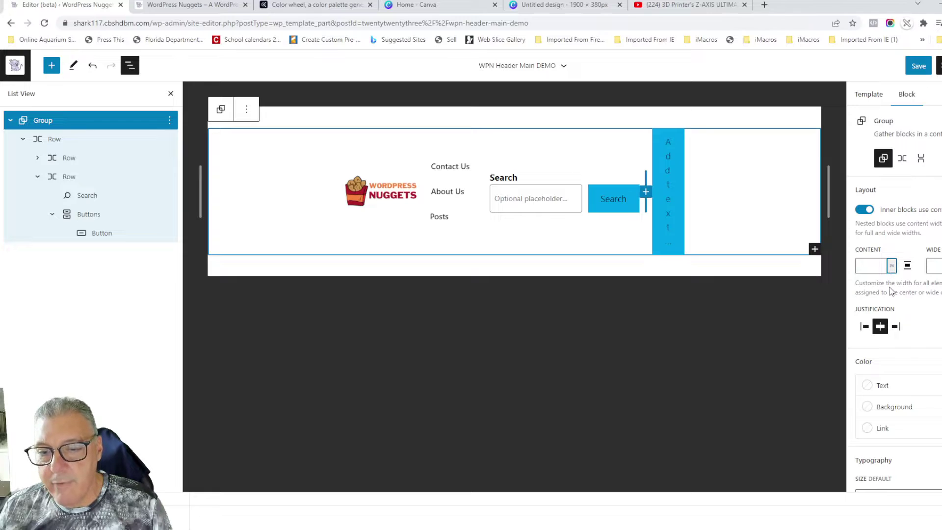
left_click(892, 287)
left_click(868, 269)
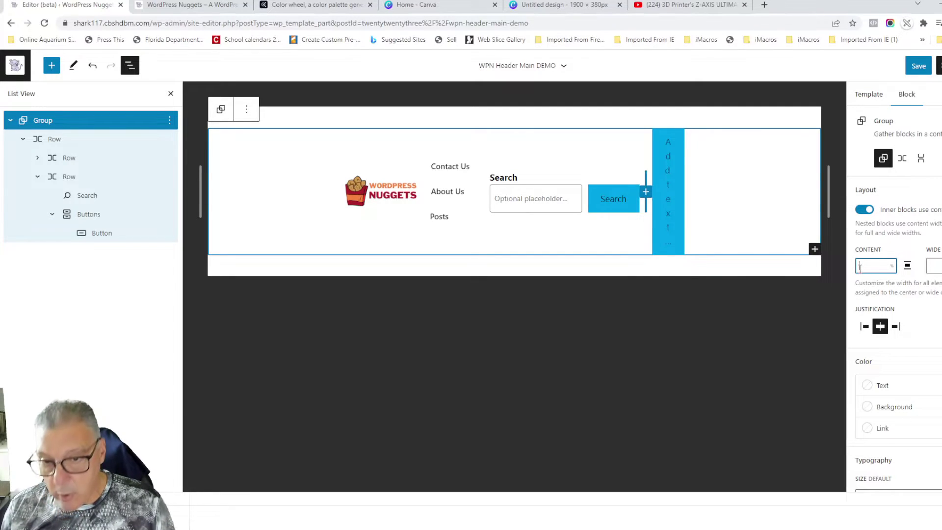
type("100")
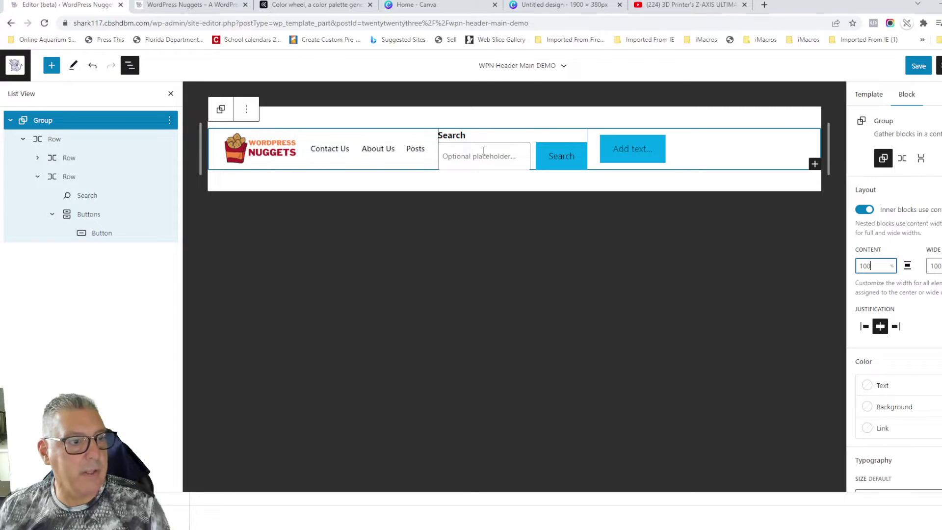
- Hide the Search block's label, switch its button to a magnifier icon, and open its Background colours
left_click(91, 197)
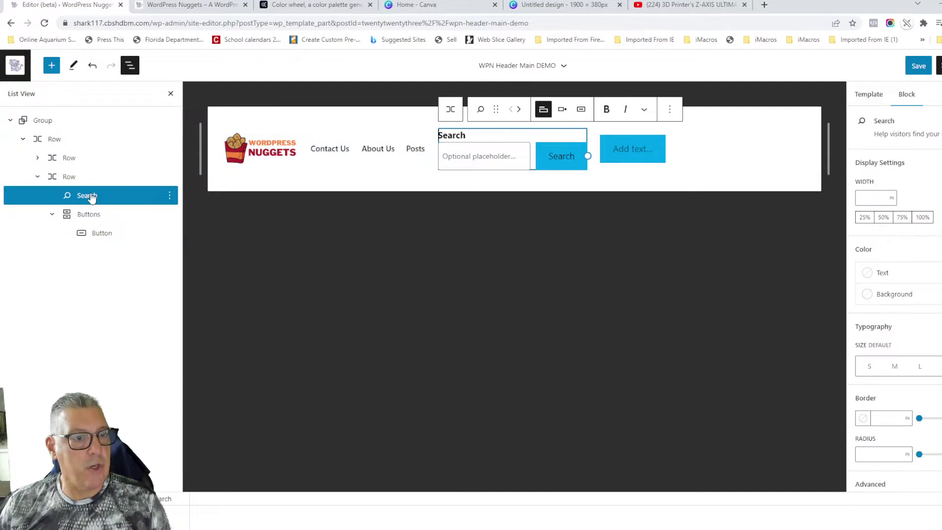
left_click(544, 112)
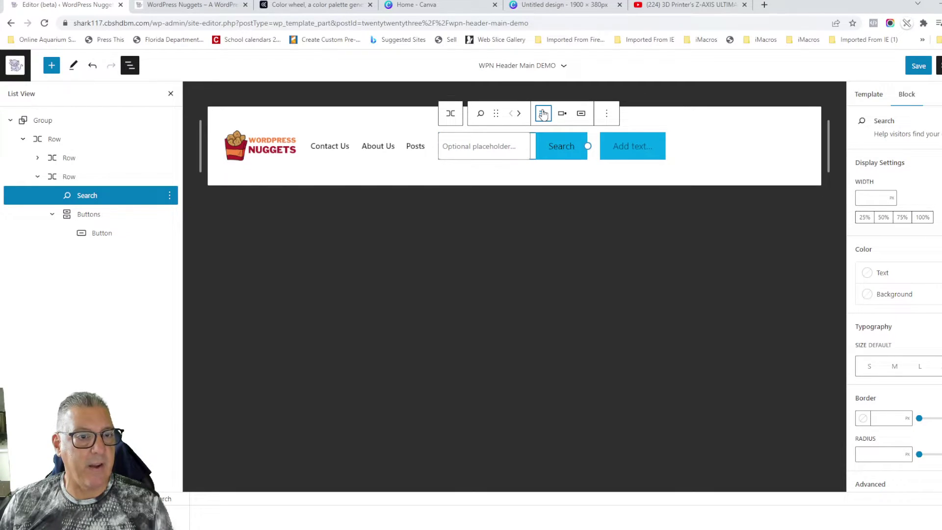
left_click(581, 115)
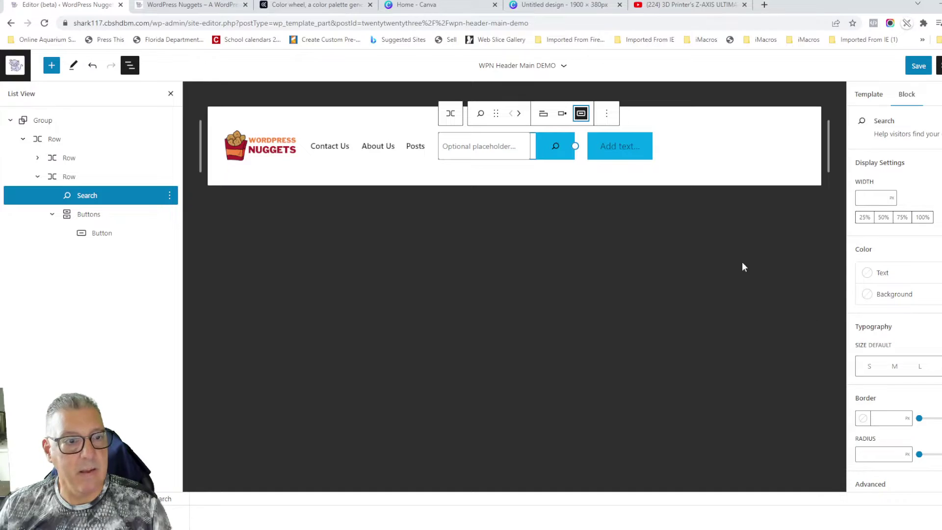
left_click(870, 298)
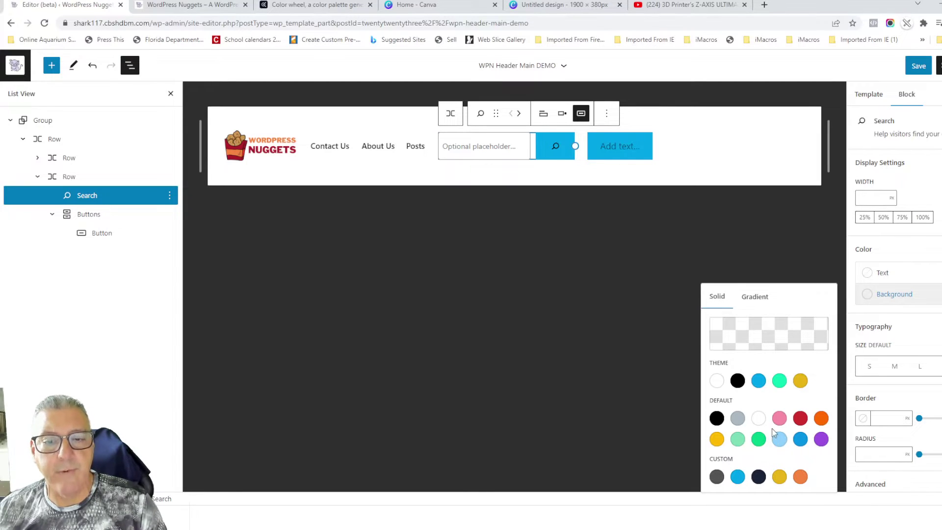
- Give the whole header group a navy Color 3 background and white Base link text
left_click(795, 247)
left_click(794, 247)
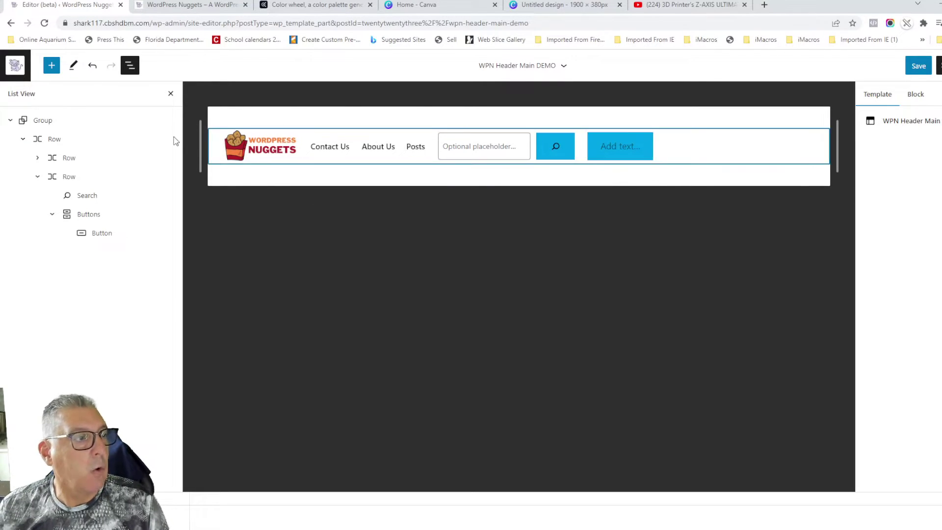
left_click_drag(308, 158, 333, 112)
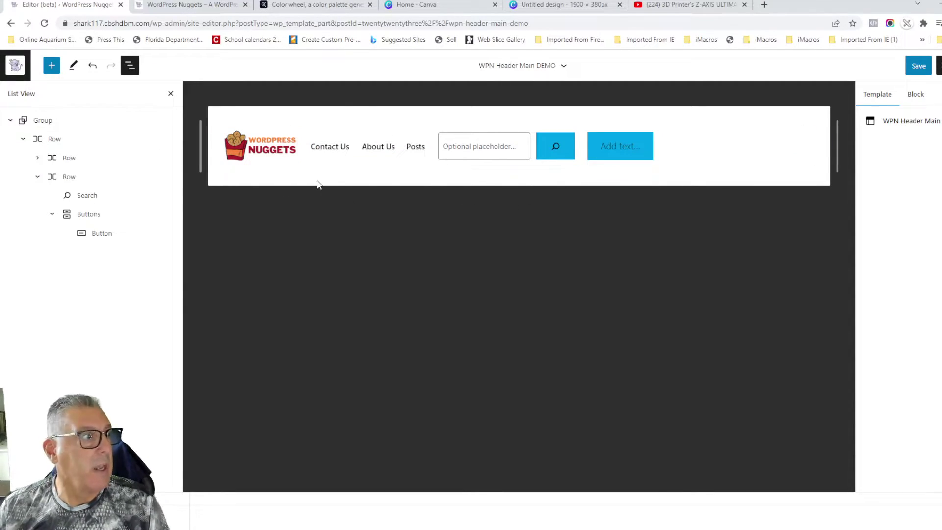
left_click(44, 122)
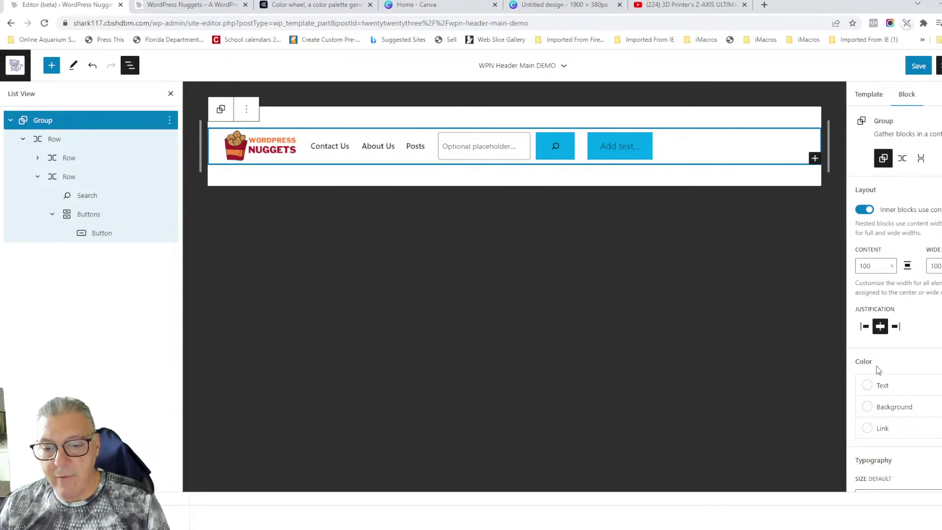
left_click(891, 411)
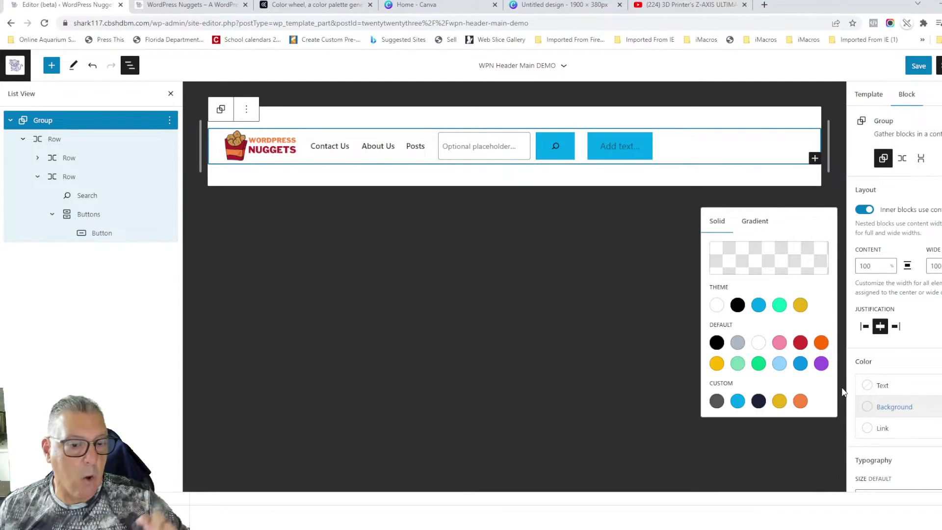
left_click(759, 402)
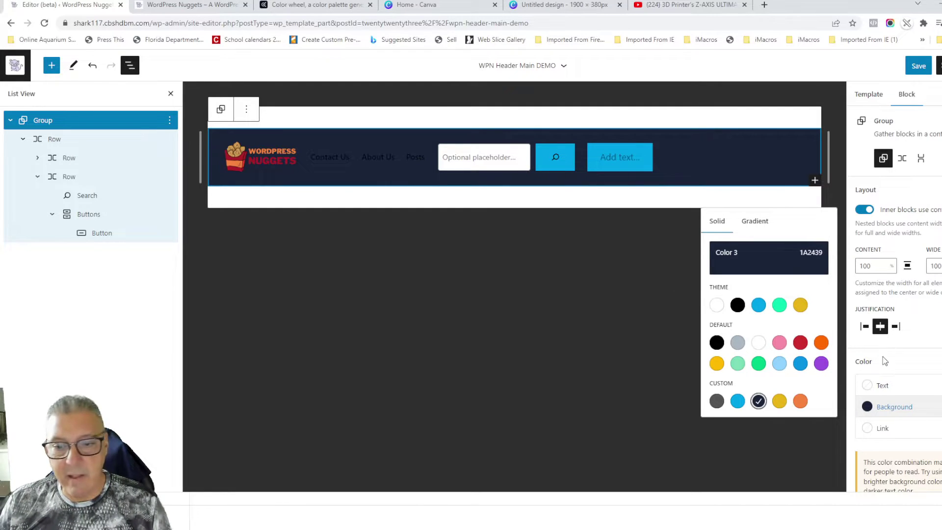
left_click(869, 387)
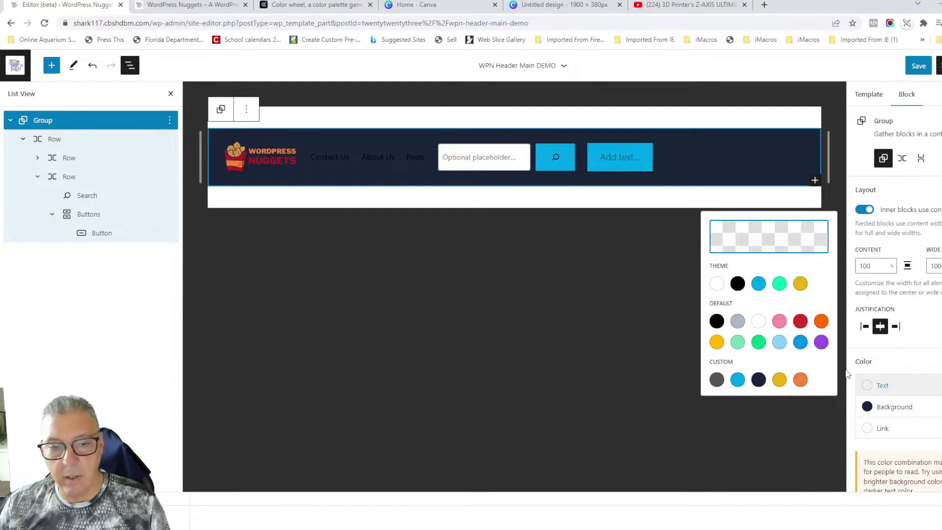
left_click(717, 283)
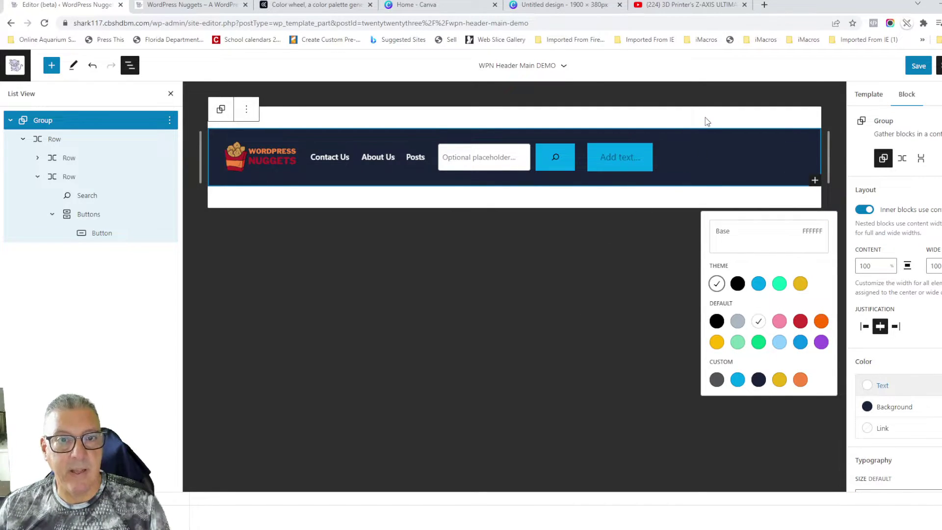
left_click(621, 166)
- Inspect the Contact Us navigation link, then select the search block
left_click(382, 155)
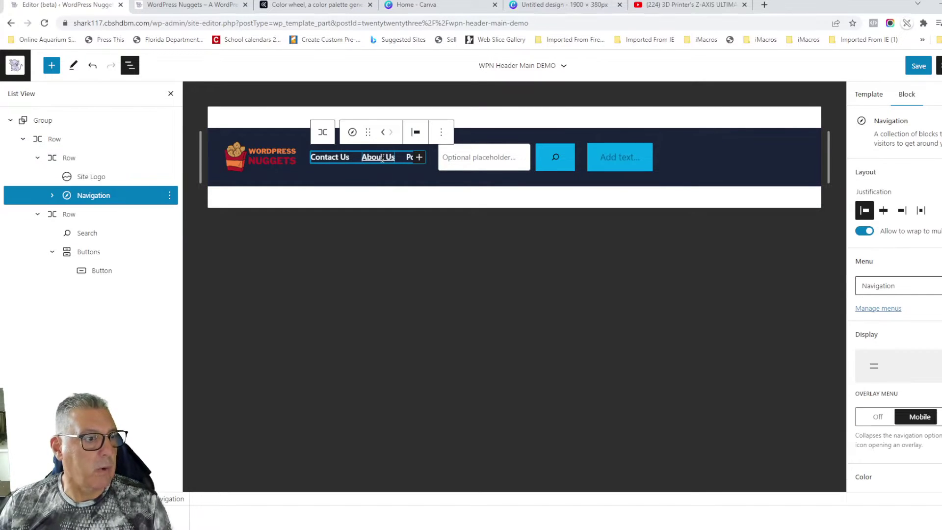
left_click(350, 157)
left_click_drag(349, 157, 311, 162)
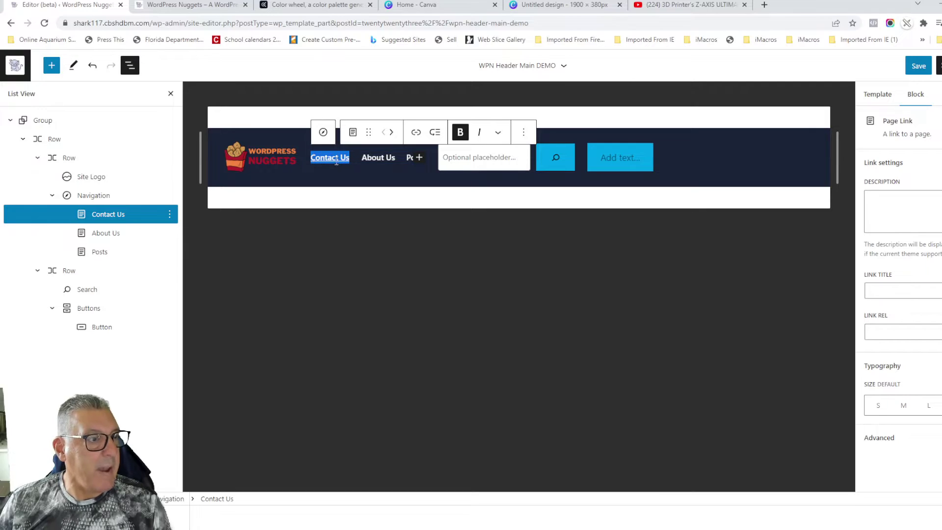
left_click(420, 205)
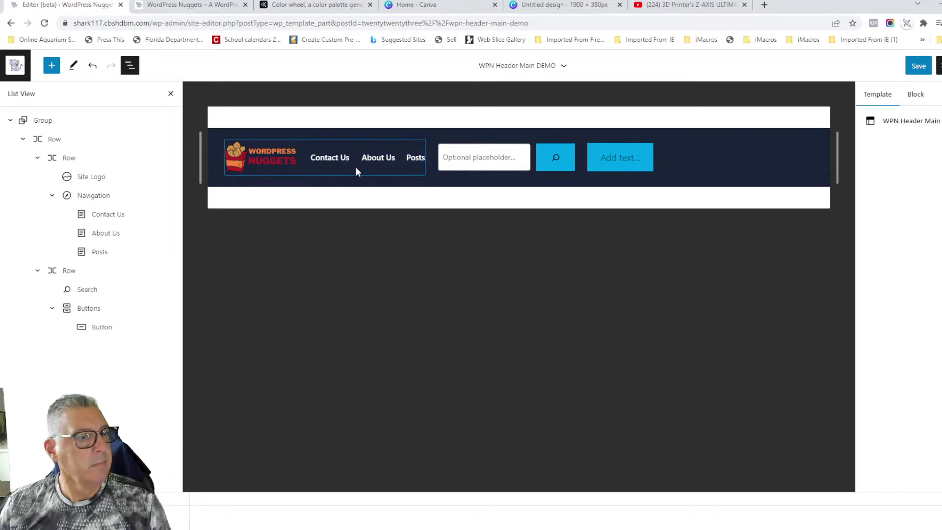
left_click(566, 165)
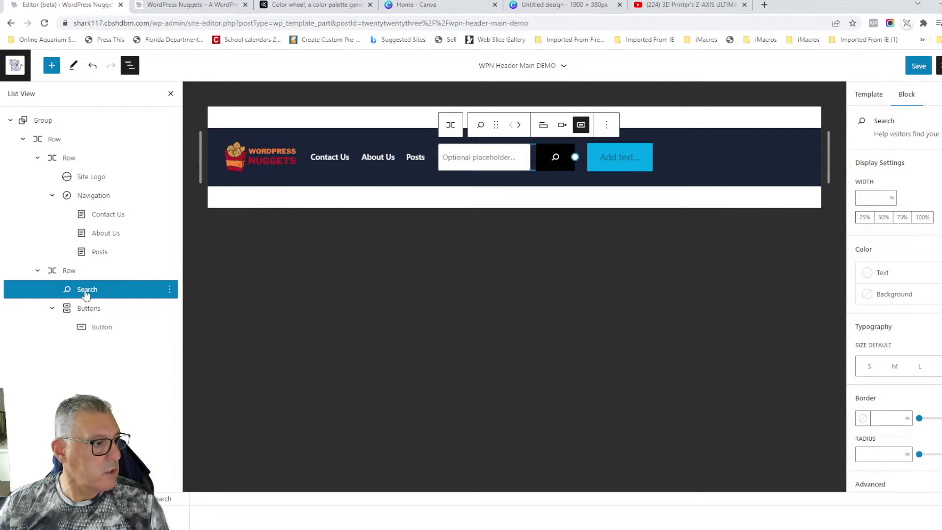
- Give the search button a navy Color 3 (1A2439) background and a white Base icon
left_click(147, 287)
left_click(564, 165)
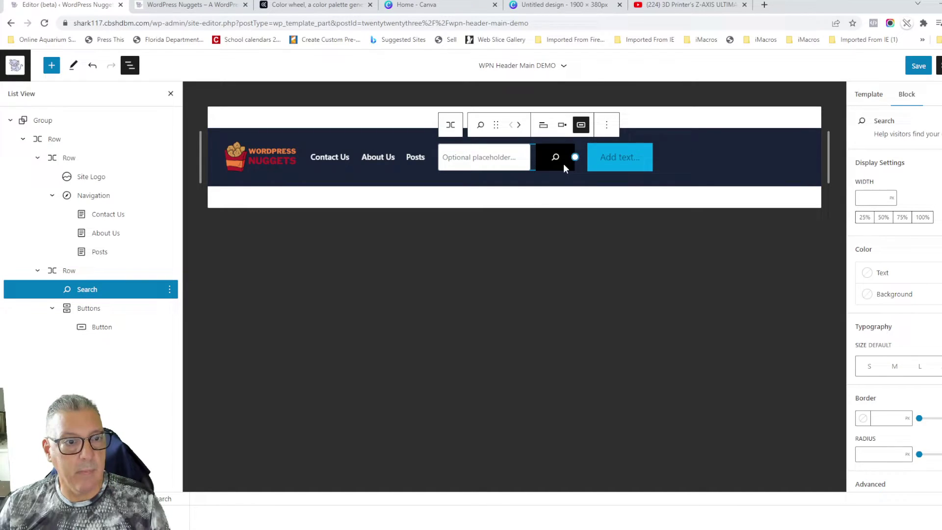
left_click(868, 297)
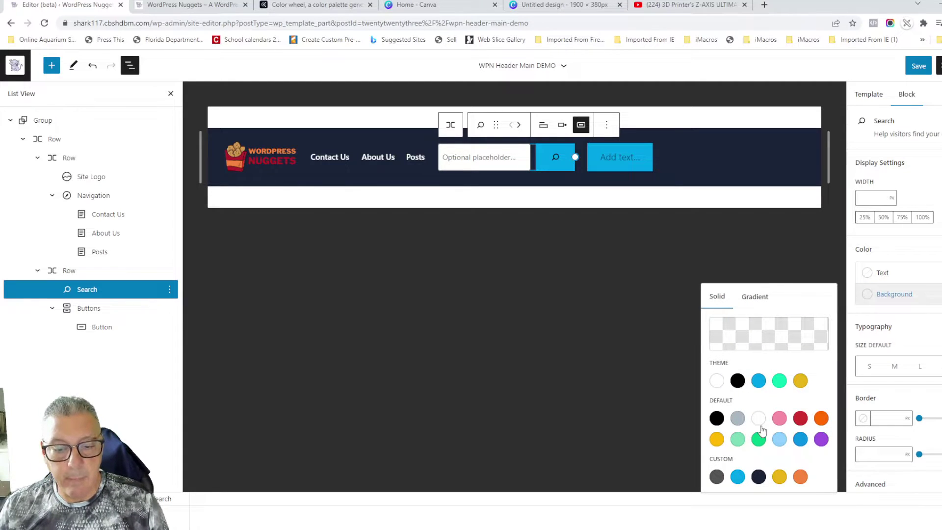
left_click(758, 477)
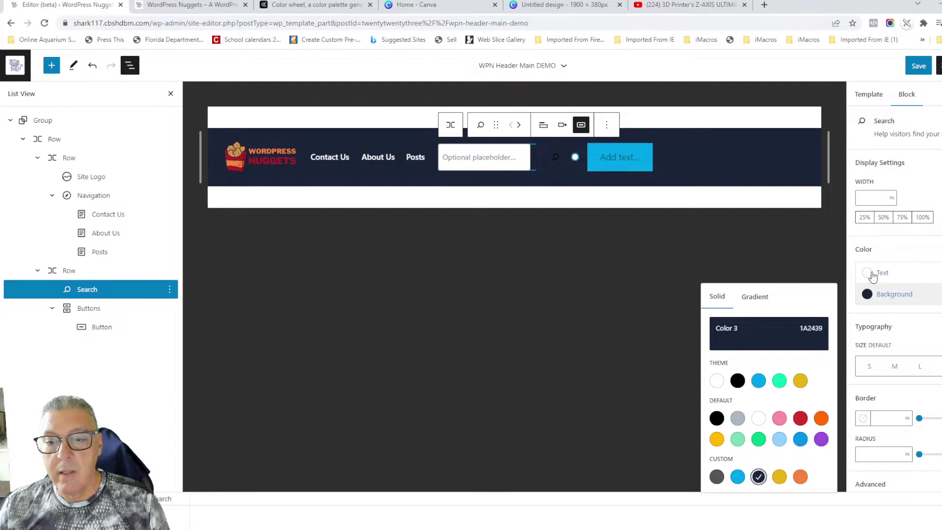
left_click(871, 275)
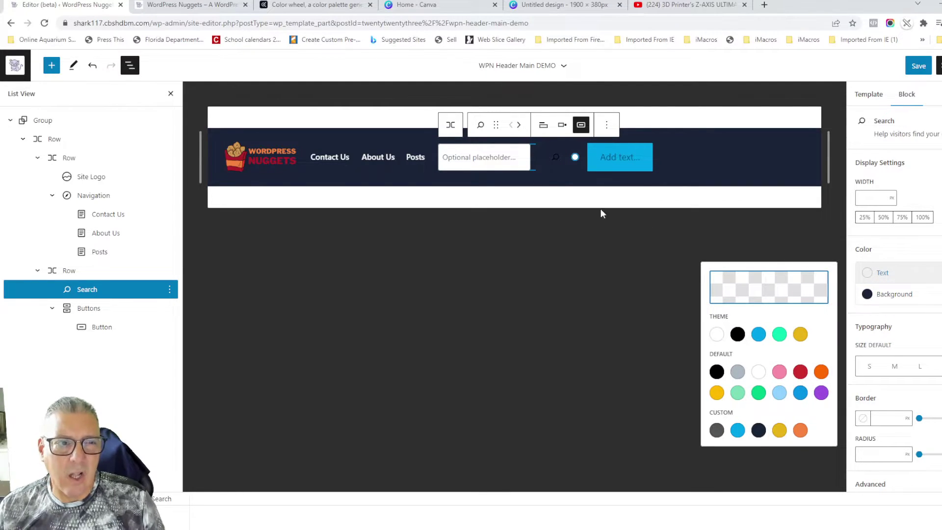
left_click(716, 334)
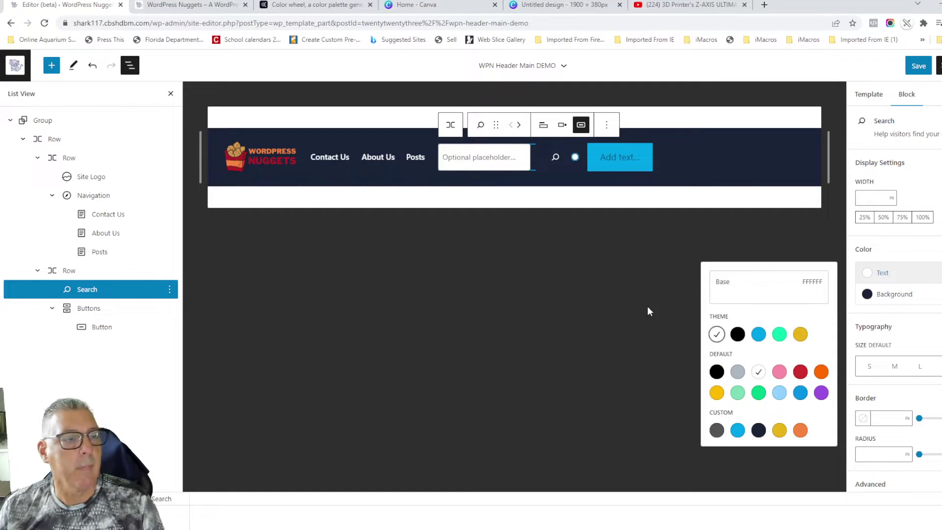
- Set the Add text button's background to the orange Color 5 (F6843F) swatch
left_click(598, 166)
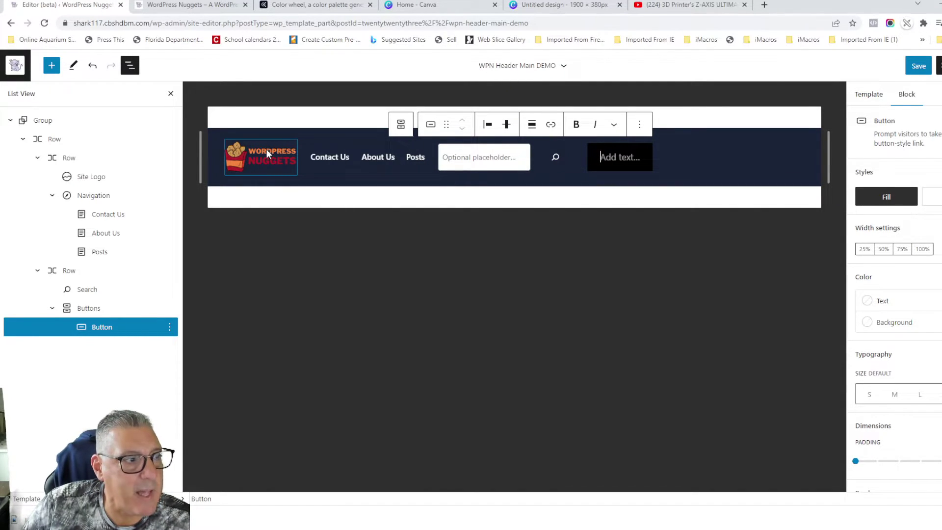
left_click(895, 324)
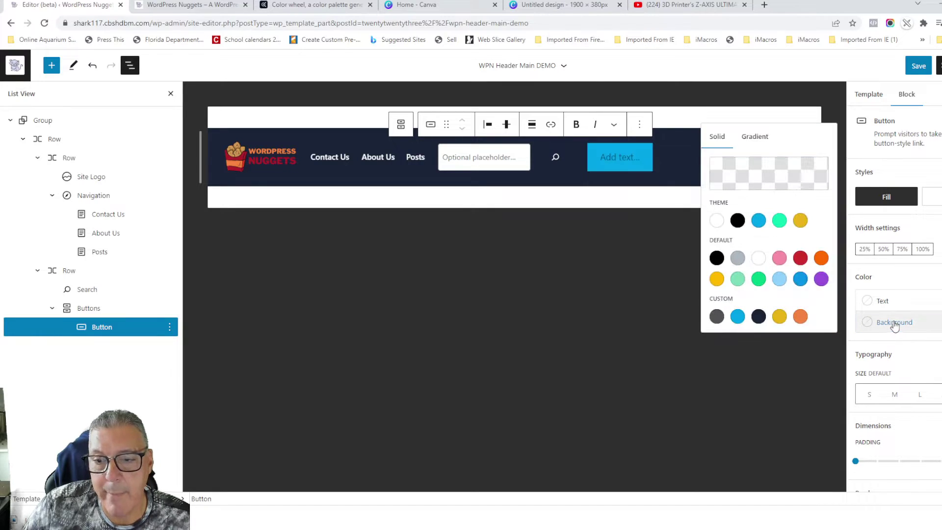
left_click(801, 316)
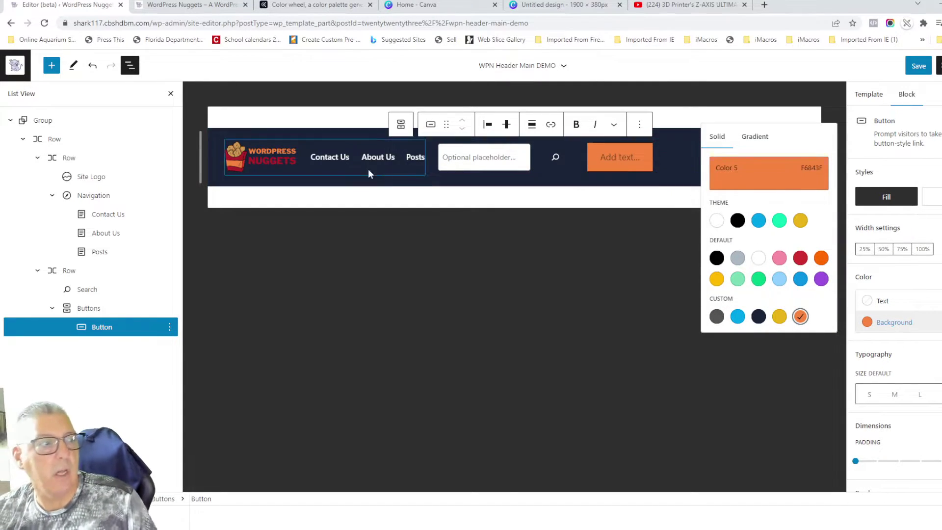
left_click(647, 246)
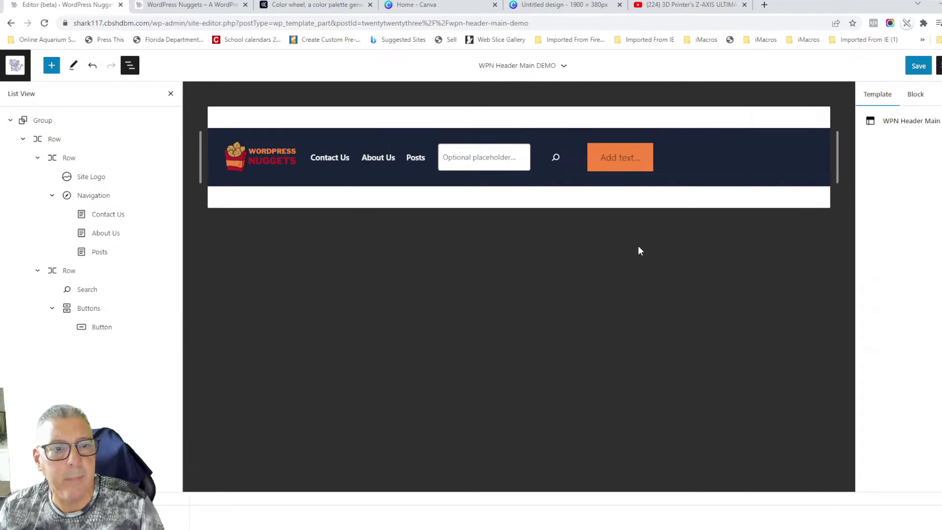
- Make the button label white and bold, and type 'Click Here!' as its text
left_click(600, 155)
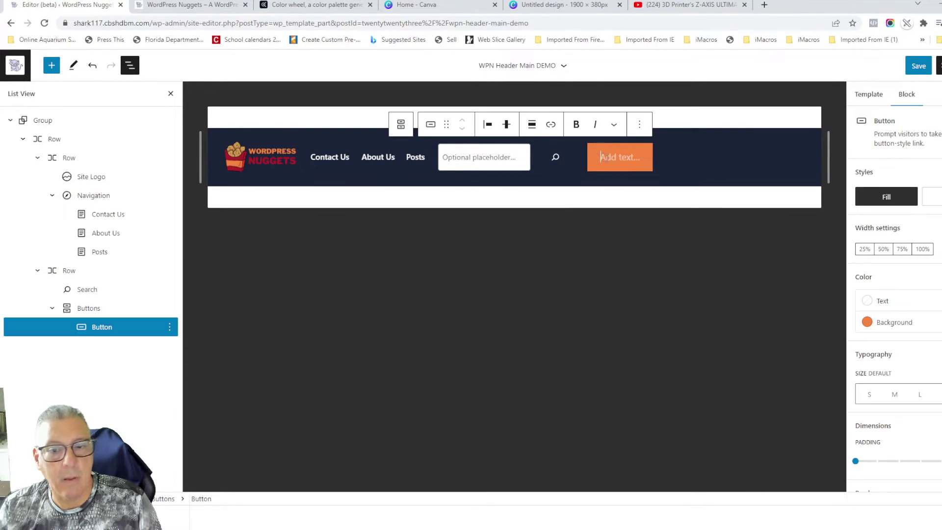
left_click(867, 302)
left_click(717, 363)
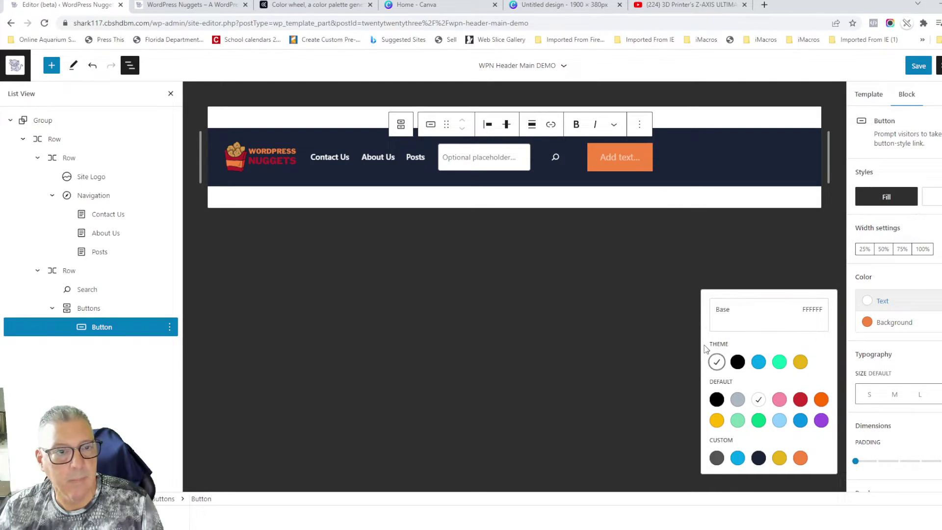
left_click(630, 157)
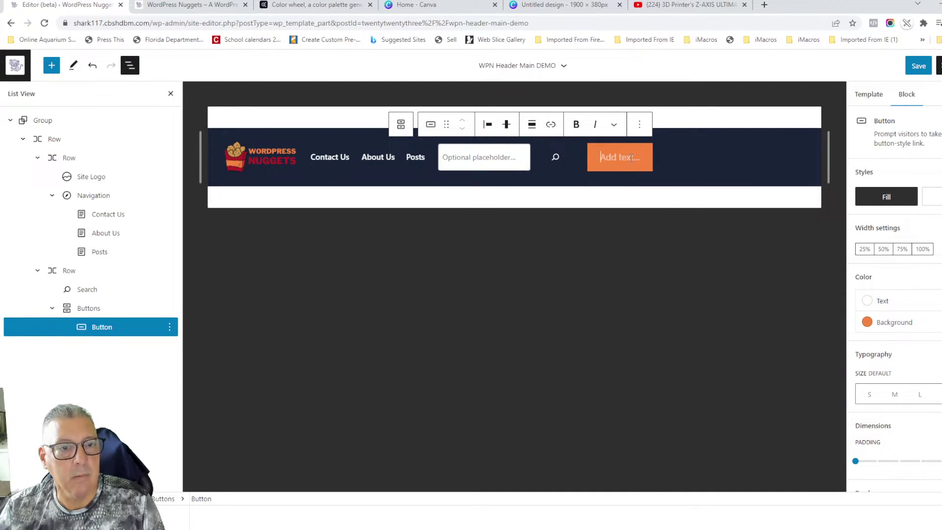
left_click(577, 124)
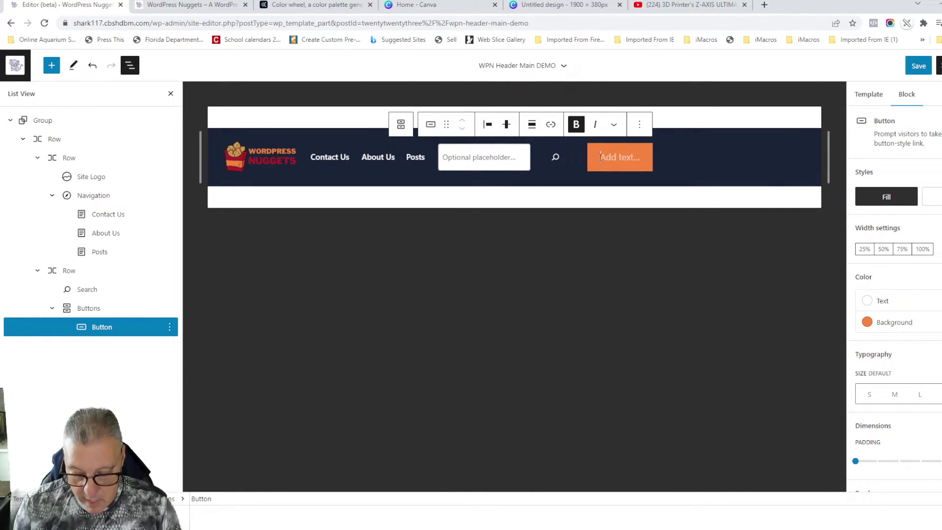
type("Click")
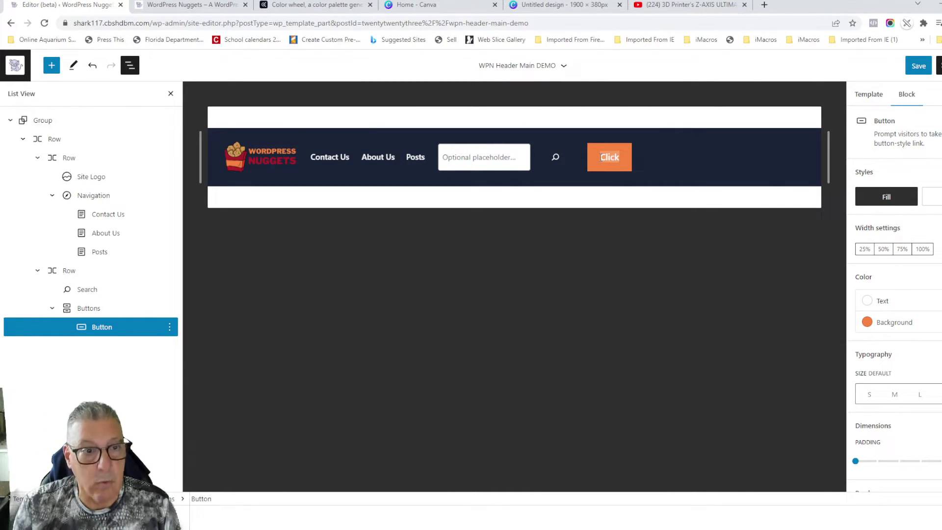
type(" Here!")
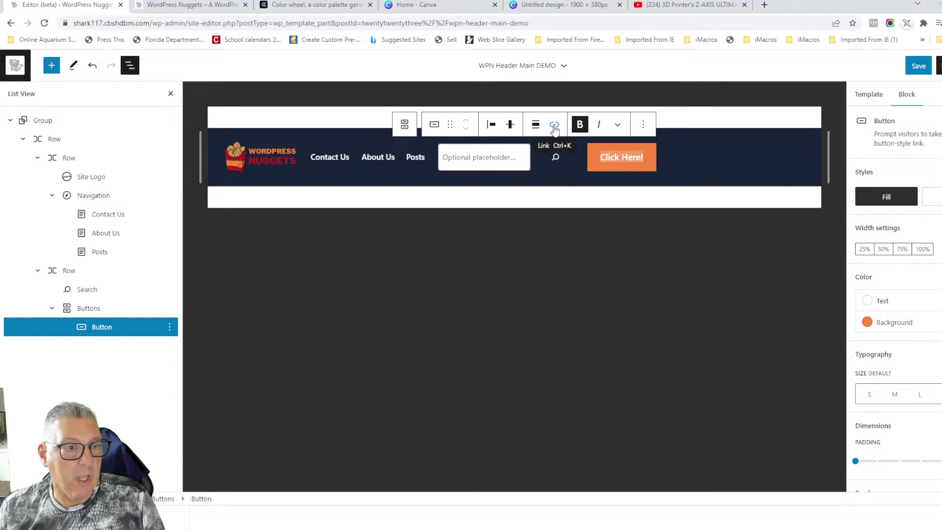
- Link the button to Dummy Post 4, found by searching 'dumm', opening in a new tab
left_click(554, 127)
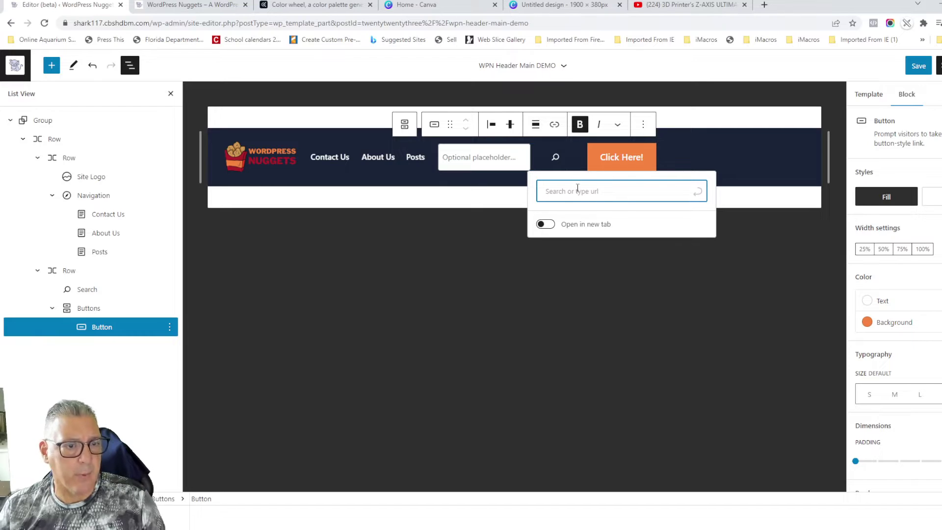
type("dumm")
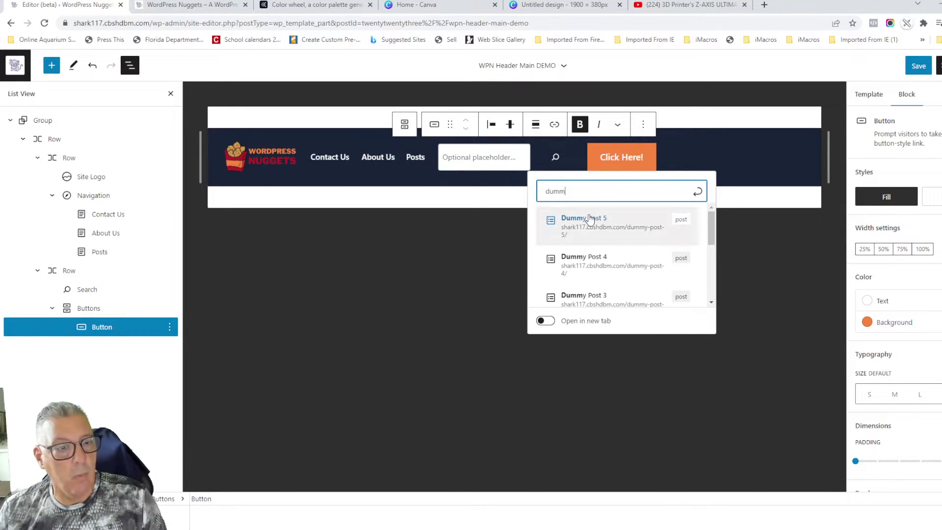
left_click(593, 266)
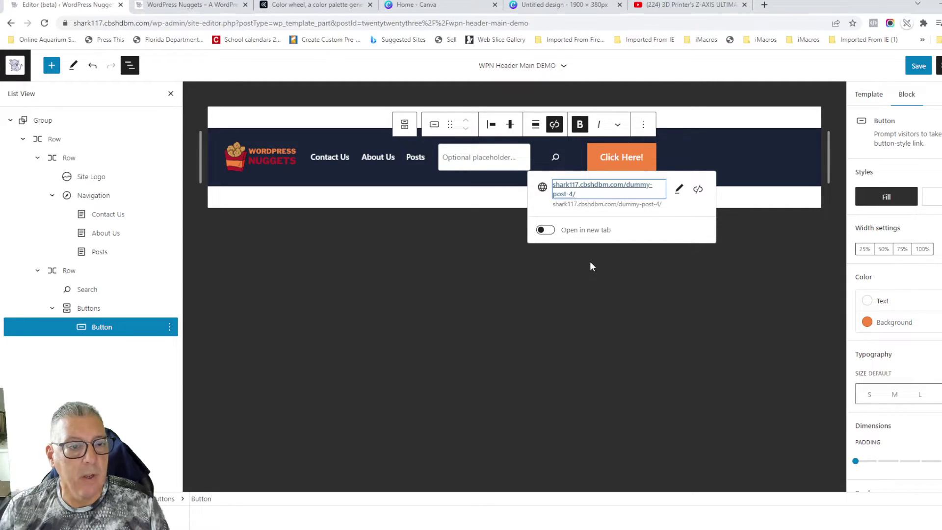
left_click(552, 233)
left_click(553, 232)
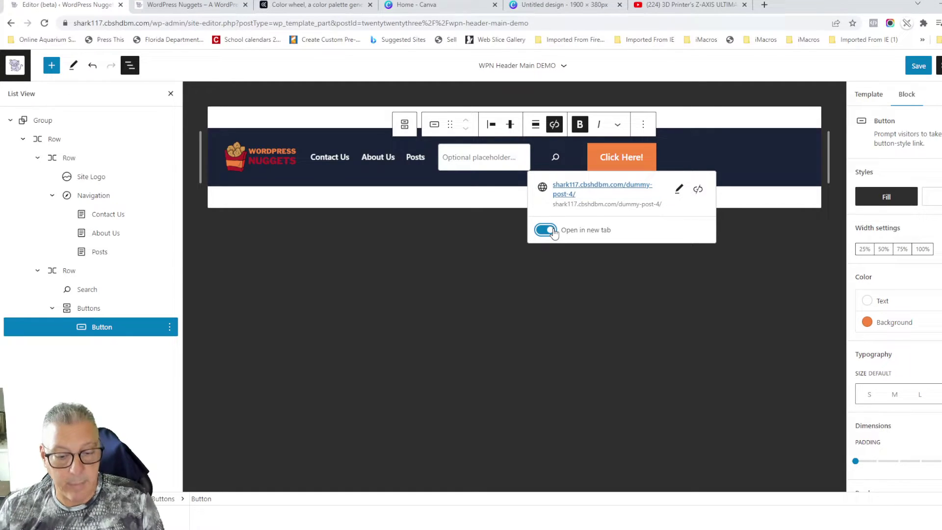
- Set the header Row's justification to Space between, pushing search and Click Here! to the right
left_click(55, 141)
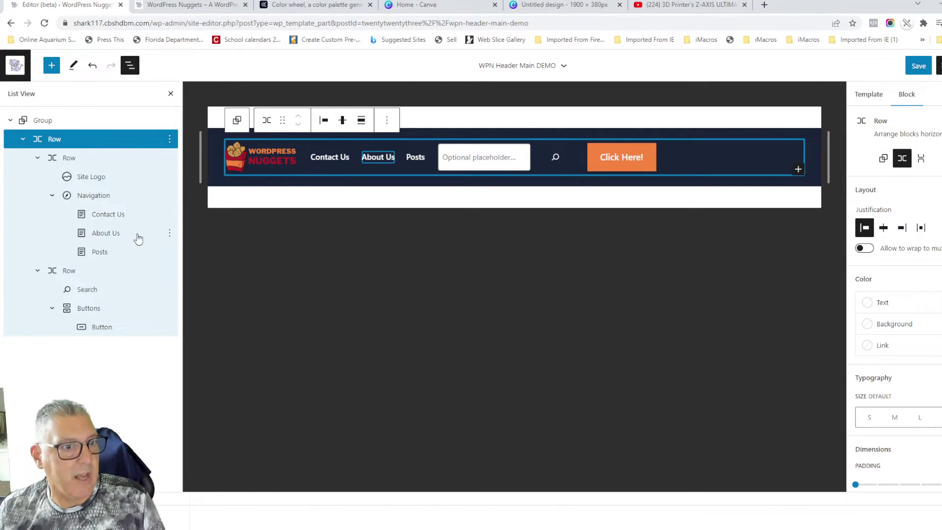
left_click(921, 227)
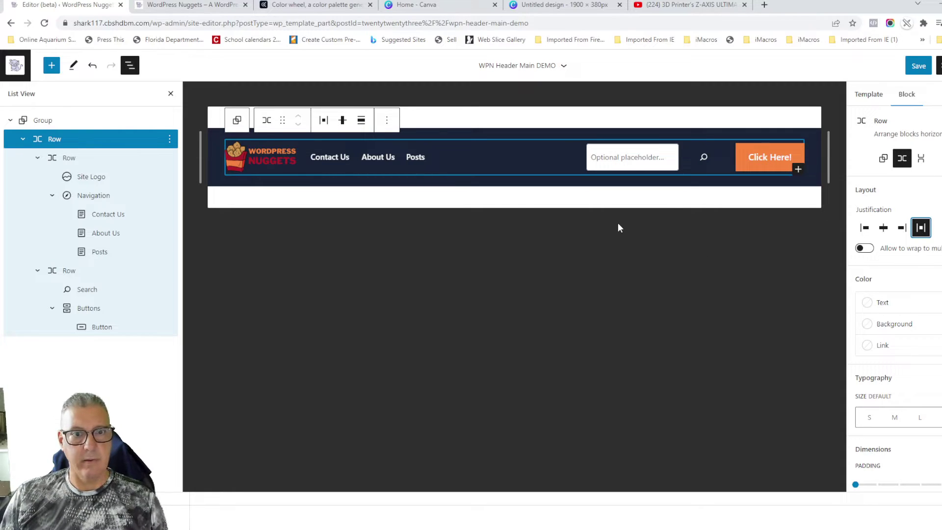
left_click(744, 150)
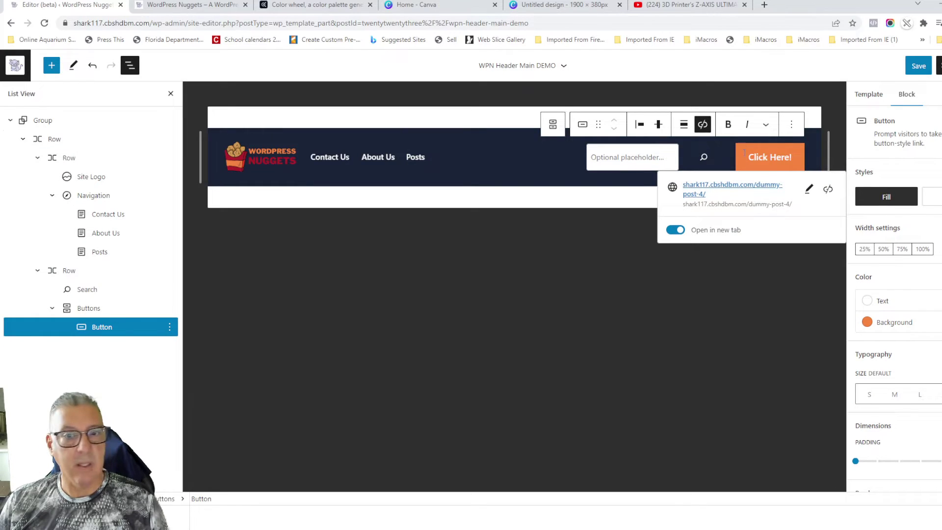
- Give the Click Here! button a border radius of 15 for rounded corners
scroll(901, 387, "down", 2)
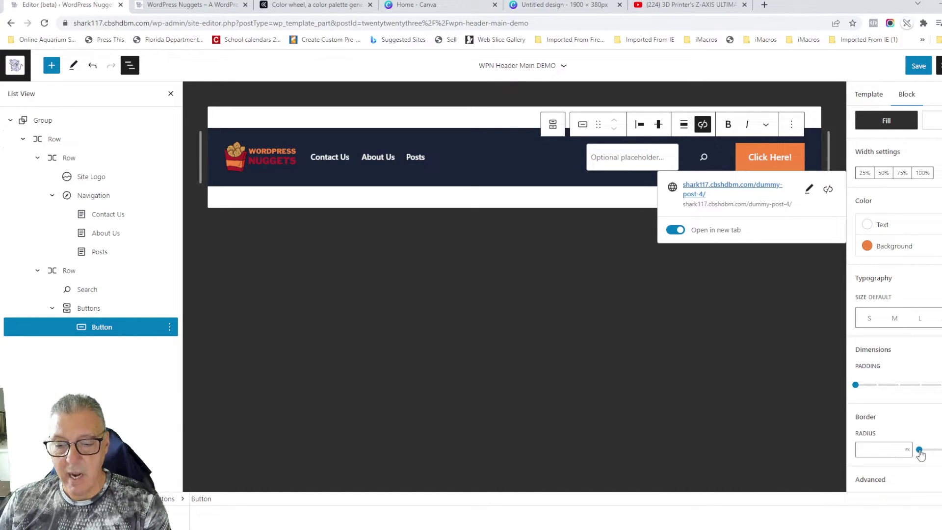
left_click(896, 447)
type("15")
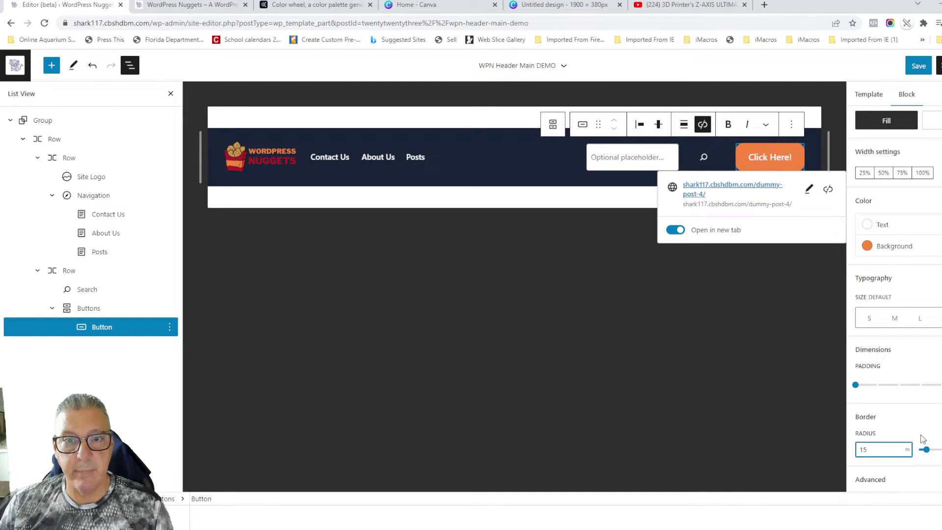
key("BackSpace")
type("0")
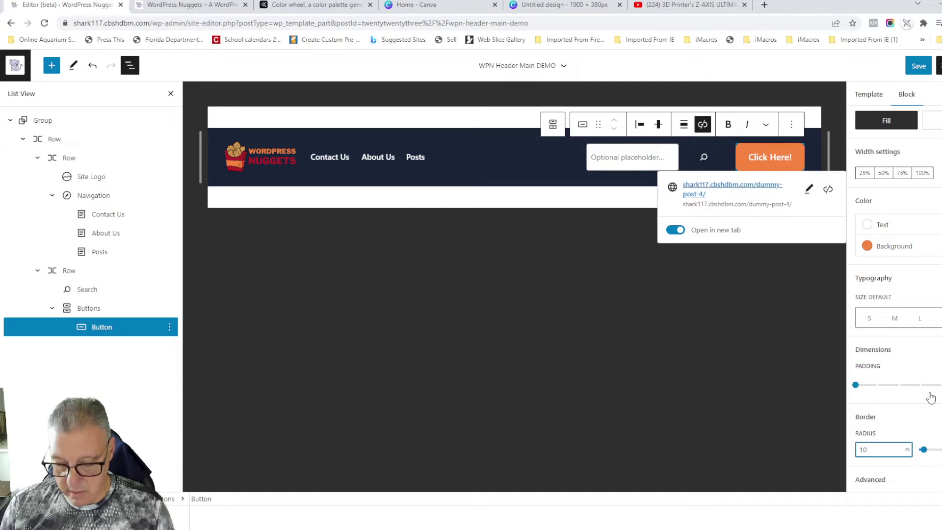
key("BackSpace")
type("5")
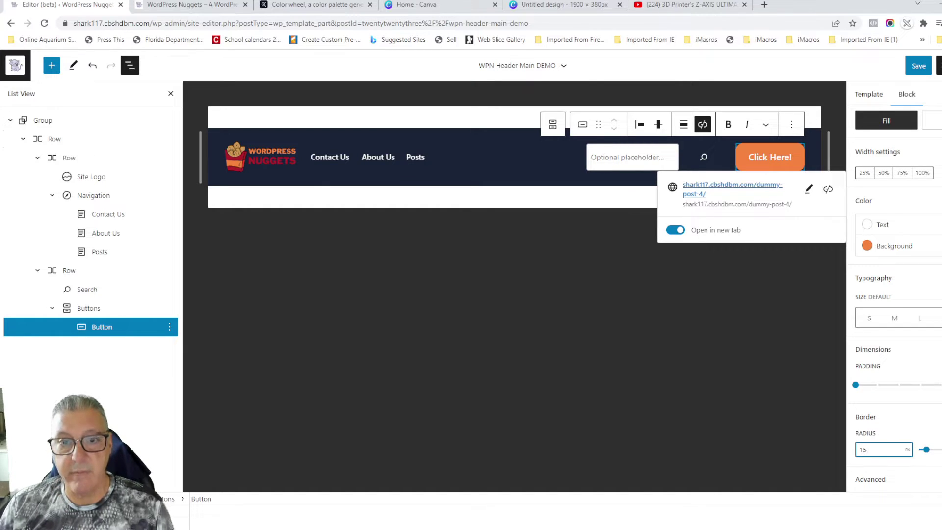
left_click(769, 335)
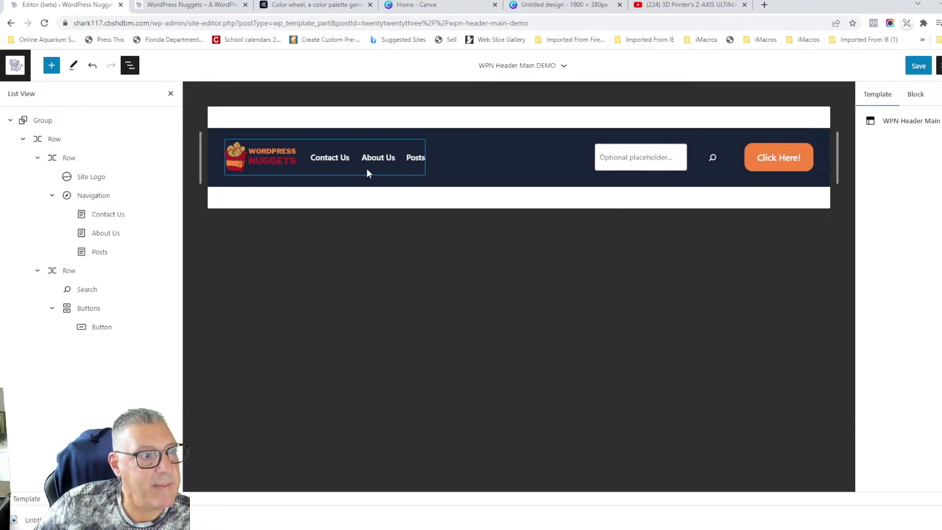
- Save the WPN Header Main DEMO part and return to the Template Parts list
left_click(912, 69)
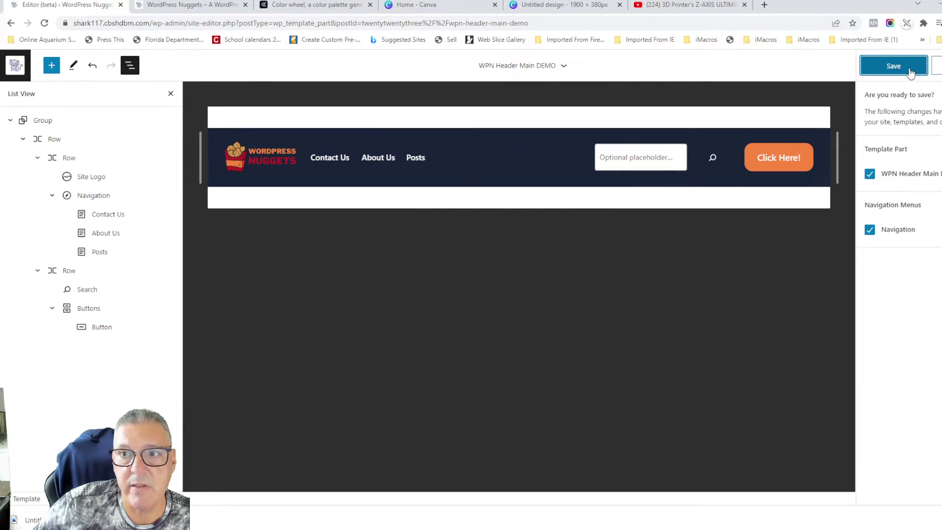
left_click(911, 70)
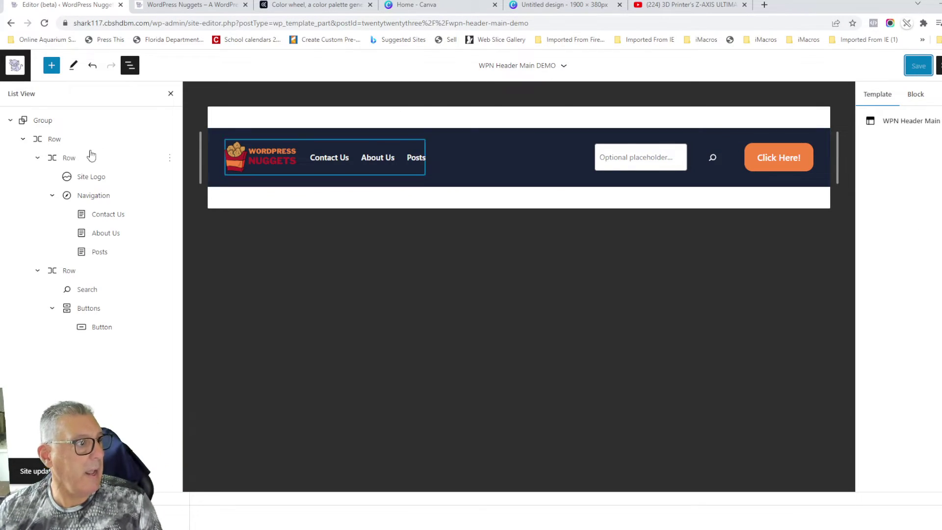
left_click(15, 64)
left_click(55, 203)
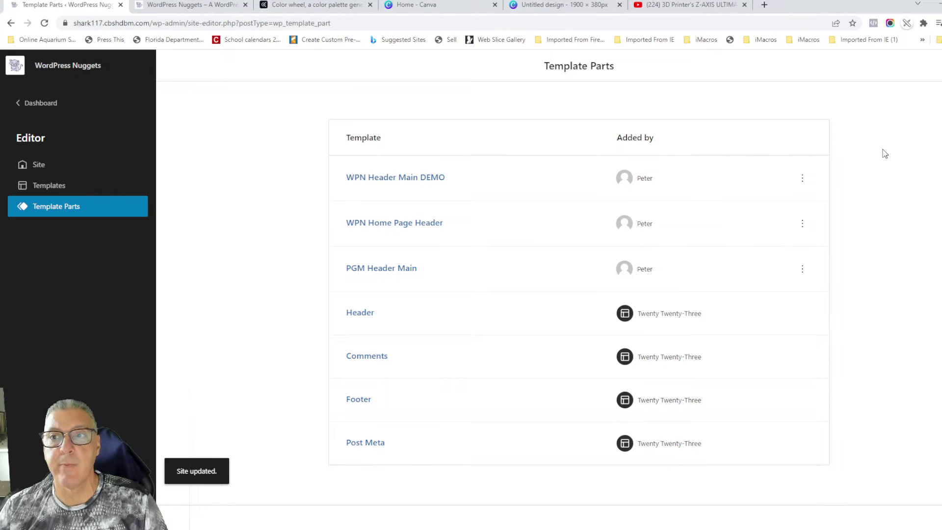
- Create a Header-area template part named 'WPN Home Page Header DEMO'
left_click(938, 66)
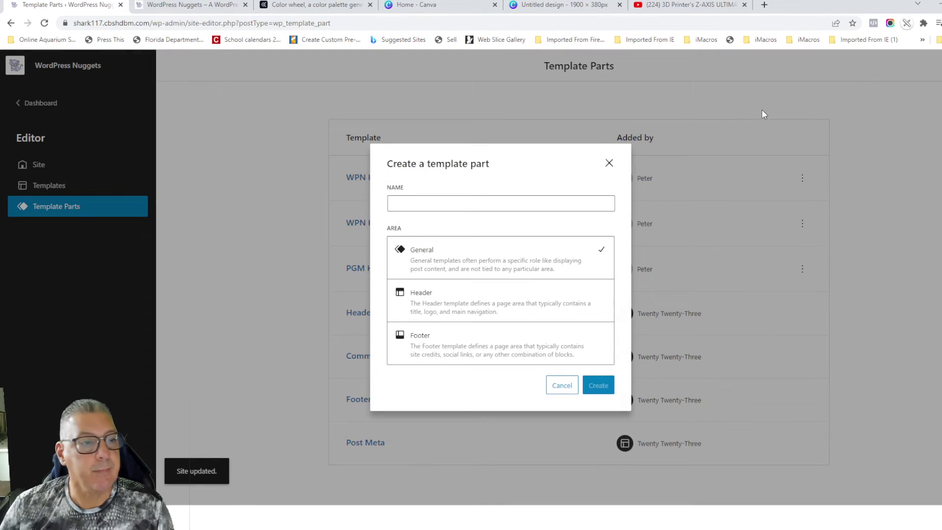
left_click(462, 203)
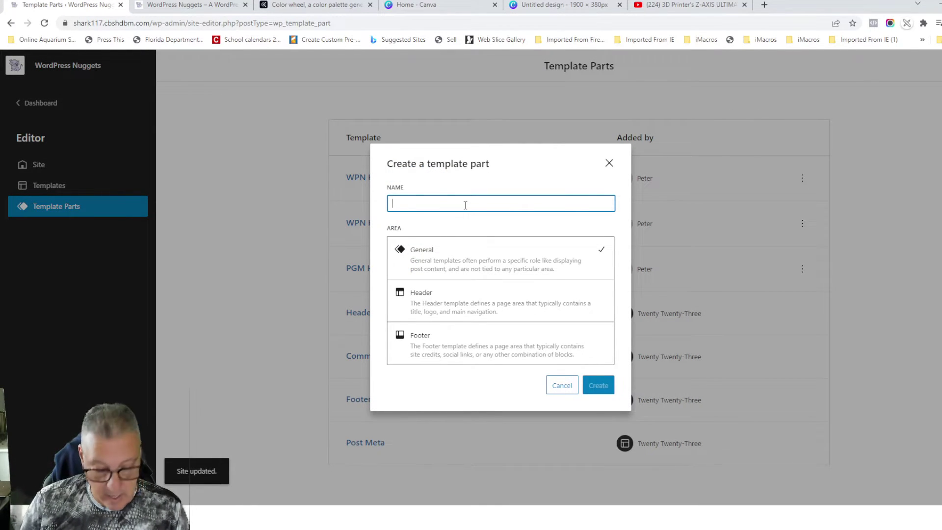
type("WPN Home Page Header DEMO")
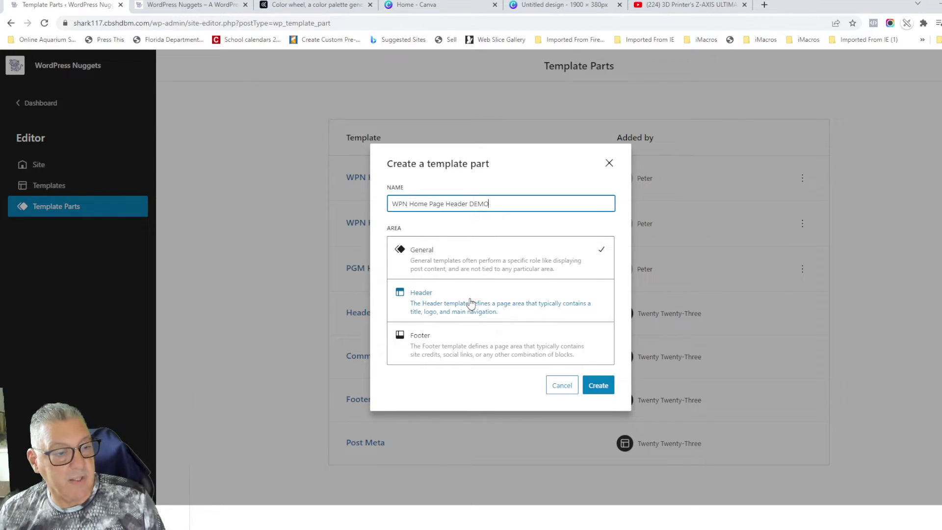
left_click(472, 306)
left_click(600, 386)
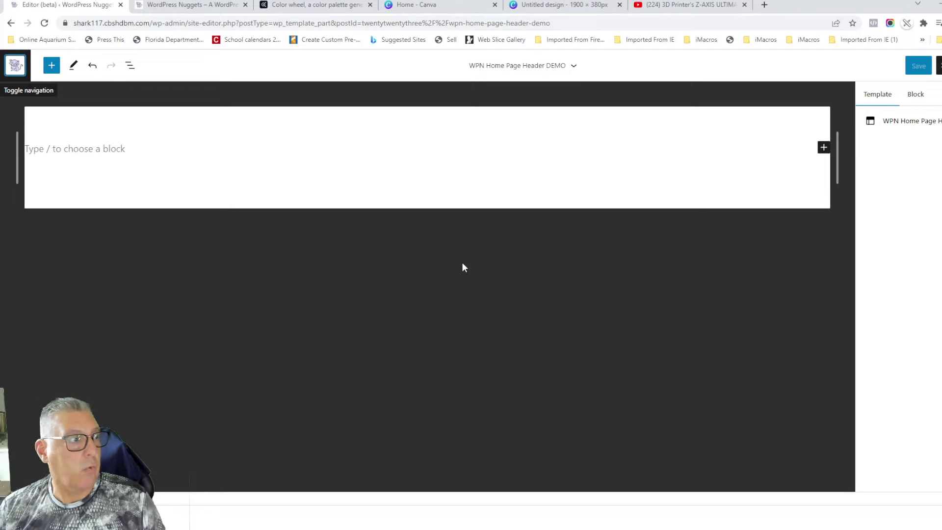
- Insert a Header block via /hea and choose the existing WPN Header Main DEMO part
left_click(114, 149)
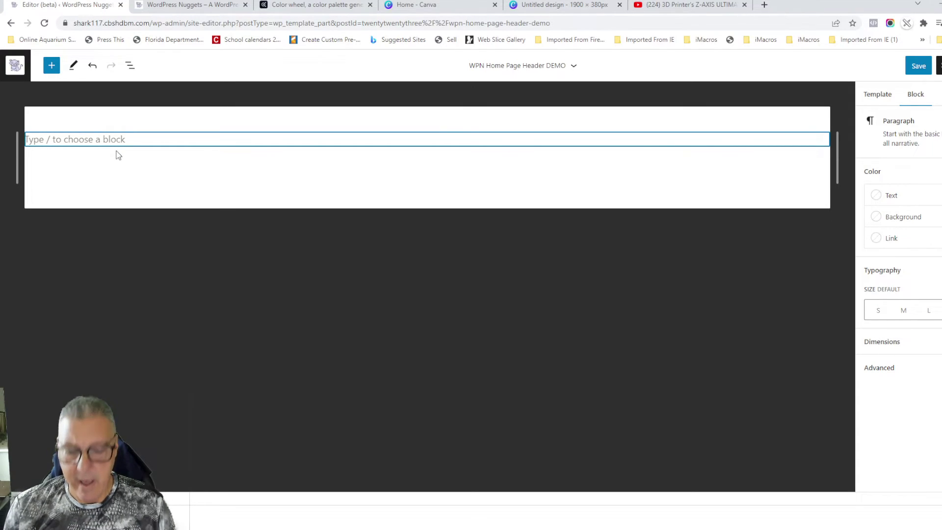
type("/hea")
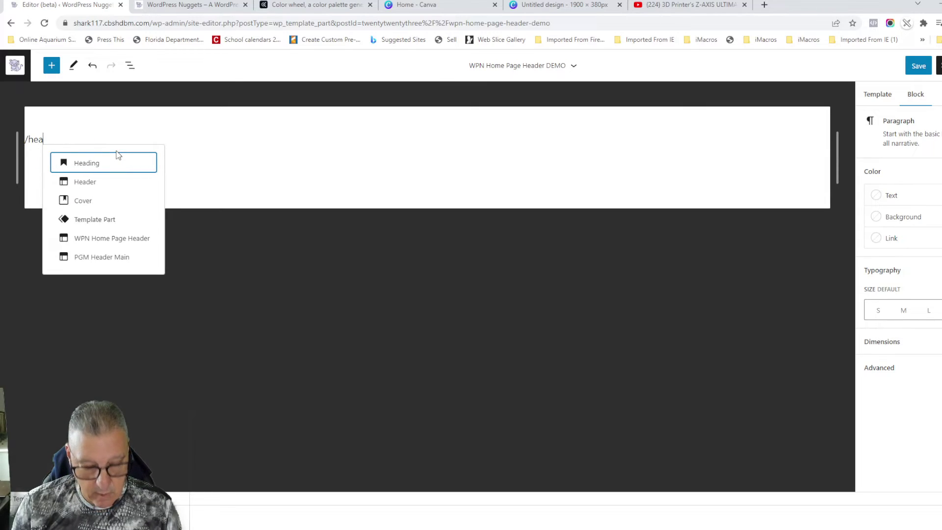
left_click(84, 182)
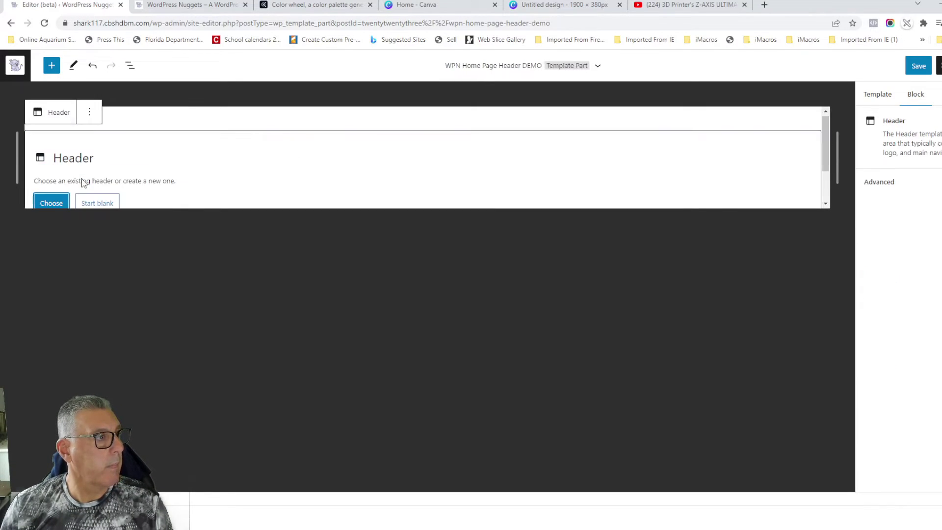
left_click(52, 203)
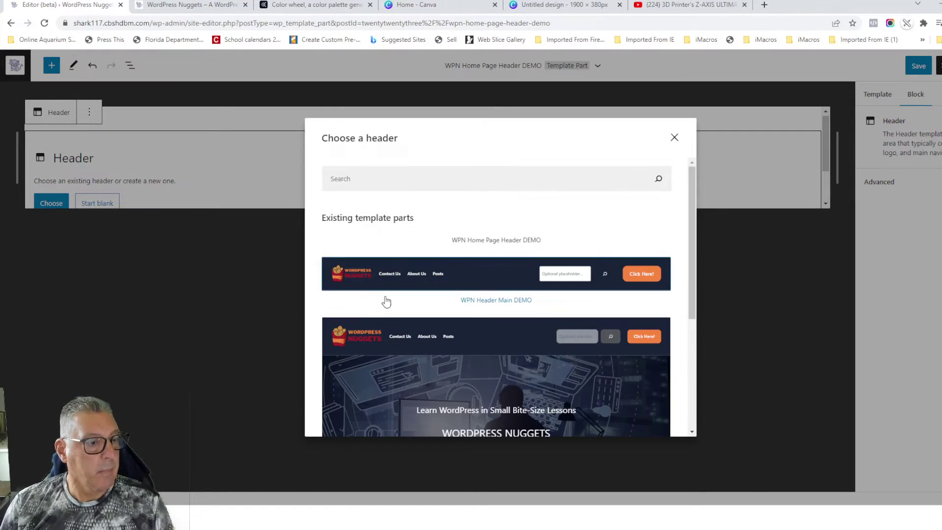
scroll(442, 337, "down", 3)
scroll(448, 309, "up", 2)
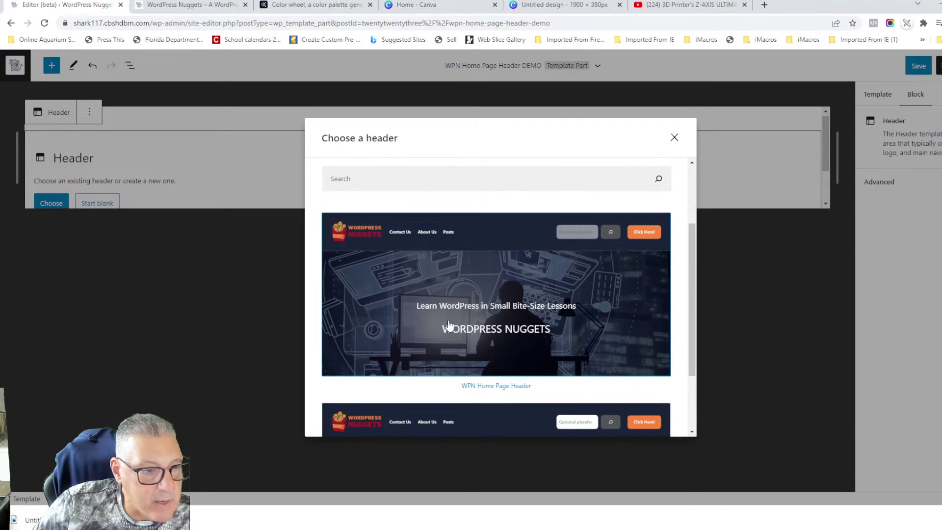
scroll(485, 338, "down", 2)
scroll(515, 375, "up", 4)
scroll(517, 367, "down", 2)
scroll(518, 363, "up", 3)
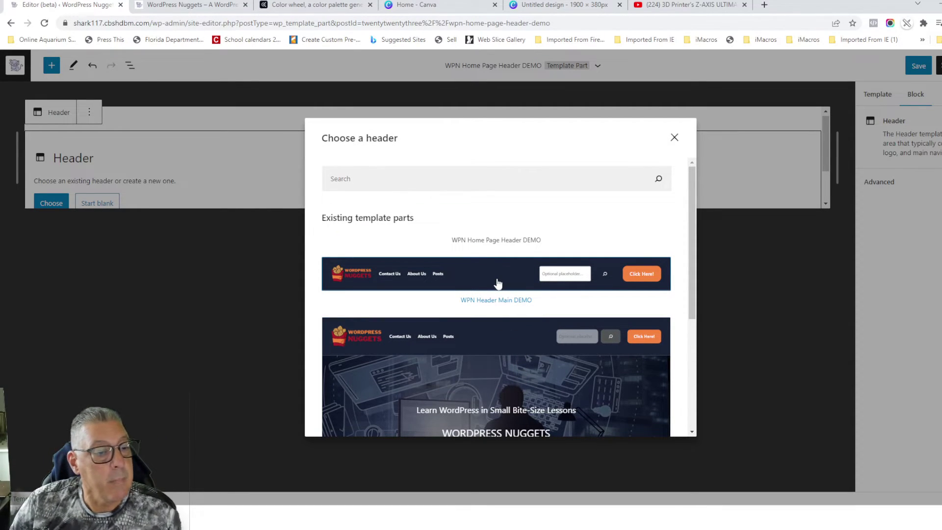
left_click(496, 279)
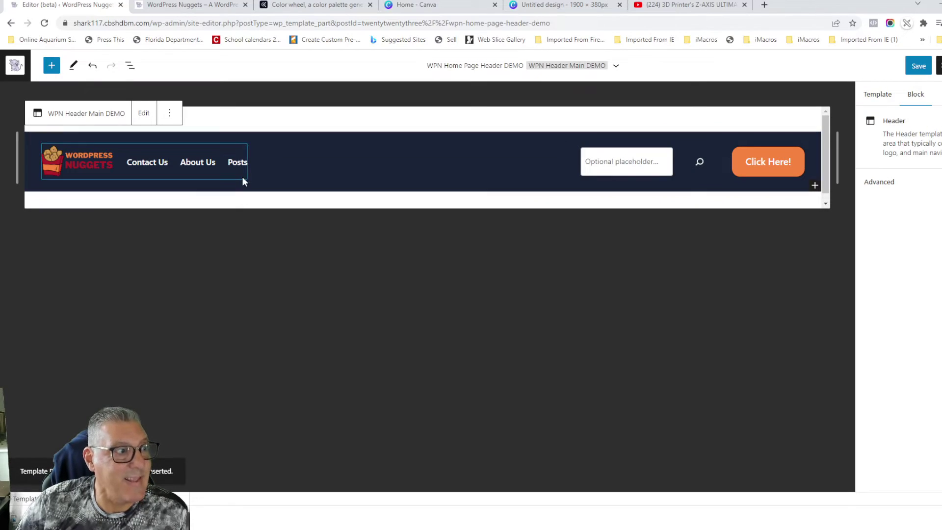
- Add an empty block after the header from List View's block options
left_click(130, 65)
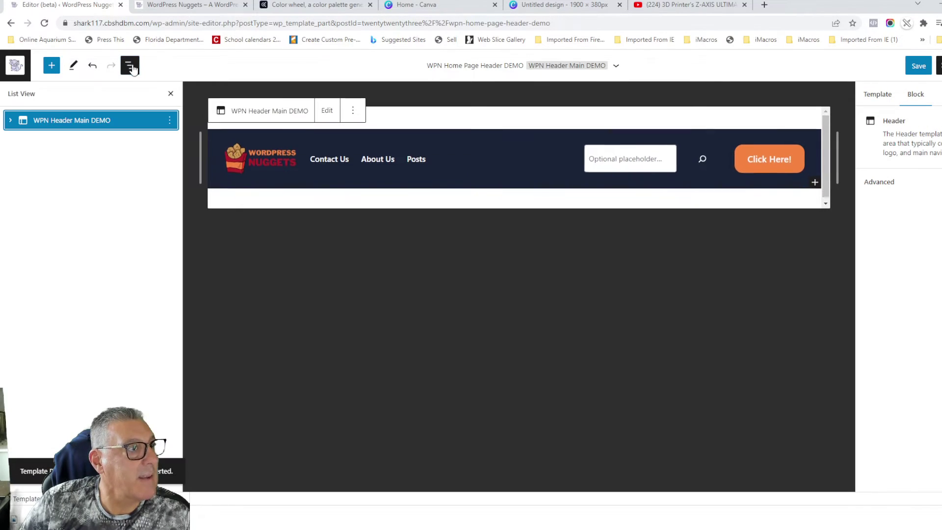
left_click(170, 122)
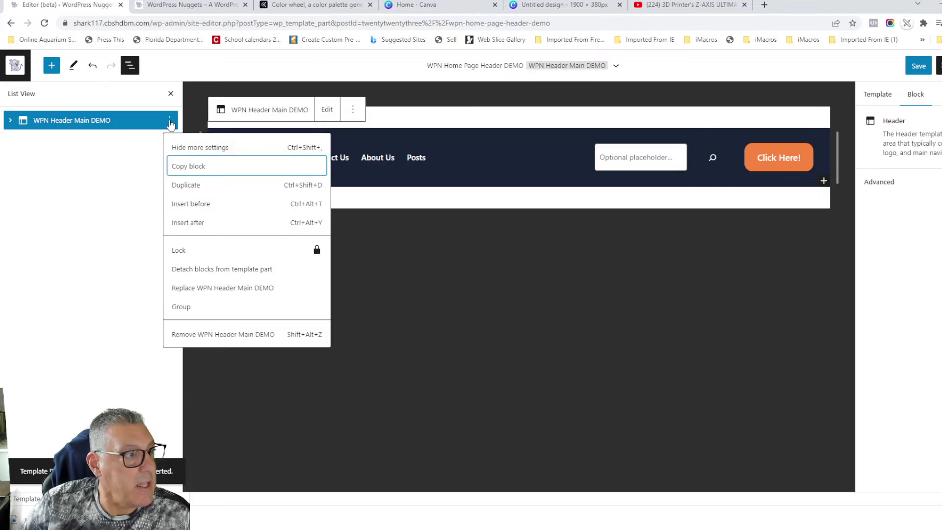
left_click(188, 223)
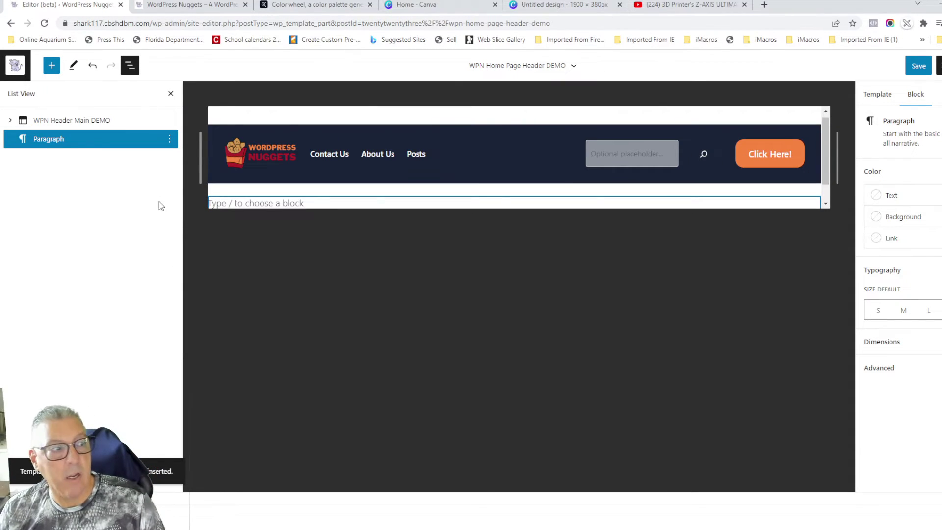
- Insert a Cover block below the header using the dark computer-desk image from the Media Library
type("/cover")
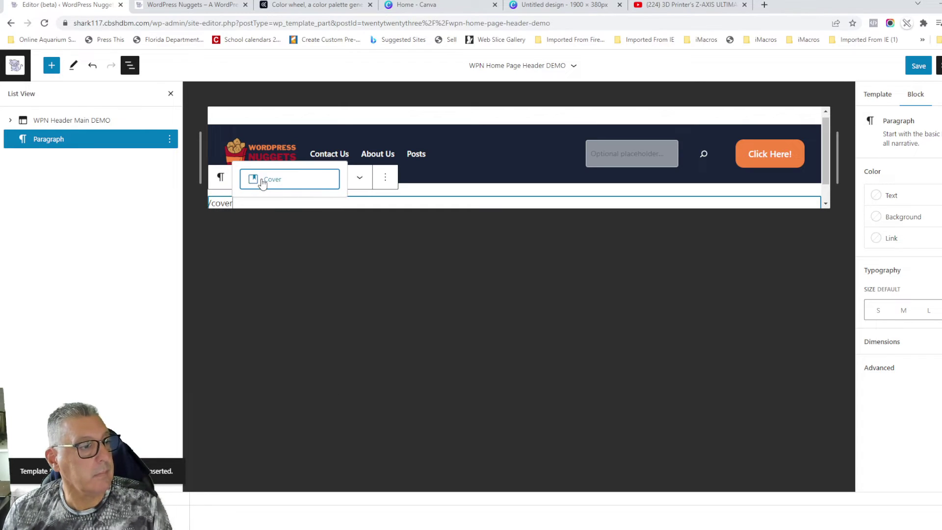
left_click(253, 179)
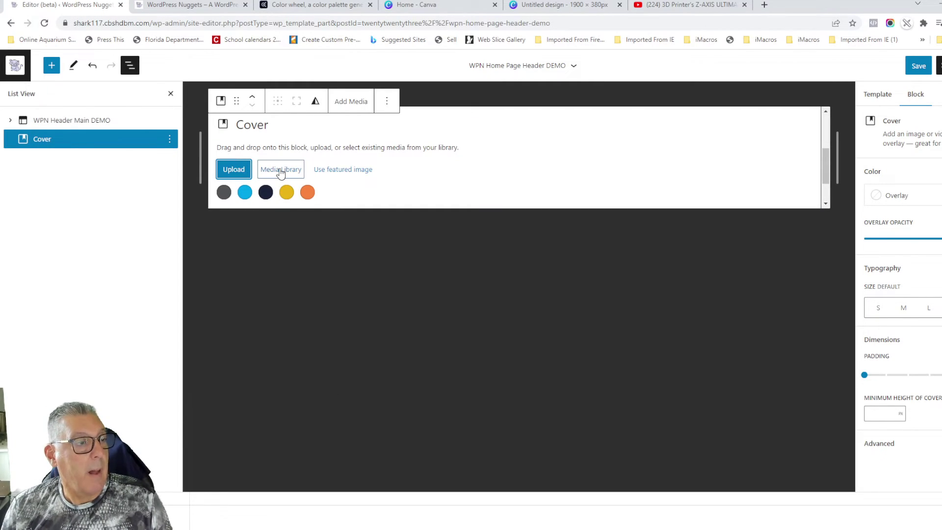
left_click(281, 169)
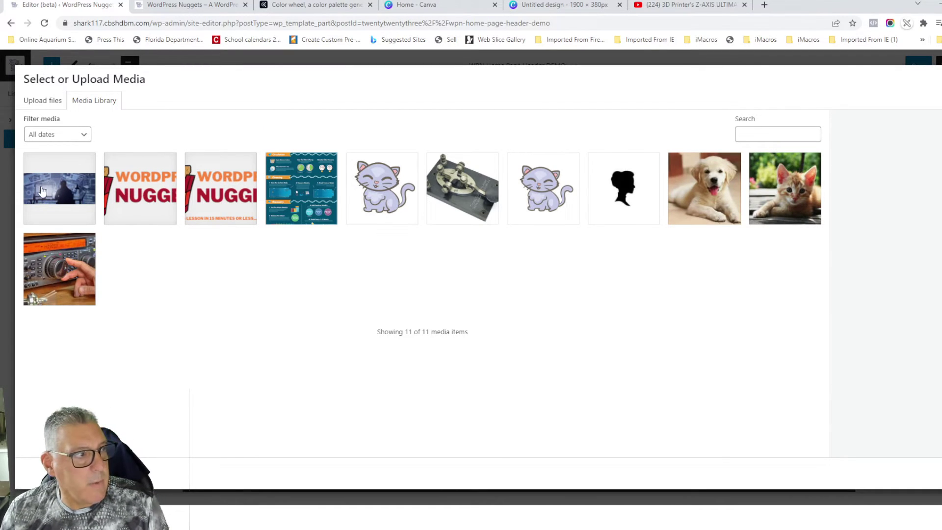
left_click(62, 188)
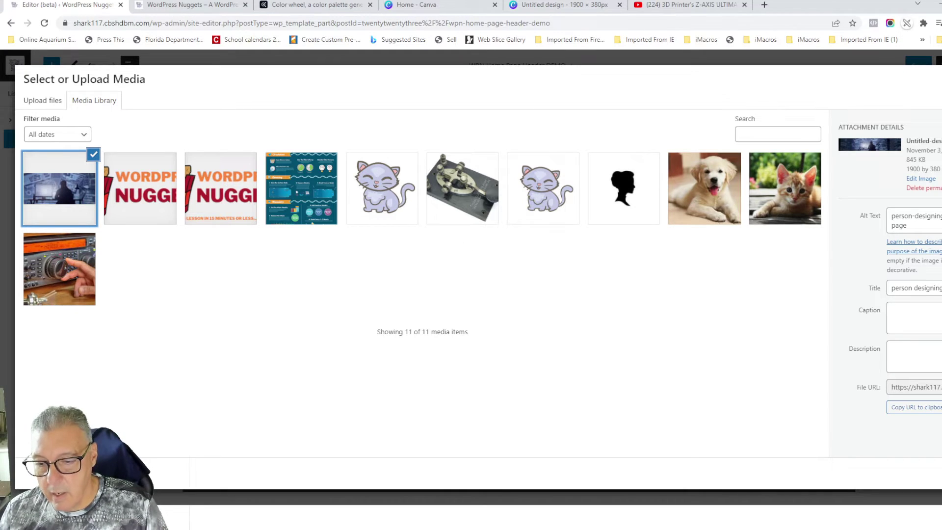
left_click(935, 473)
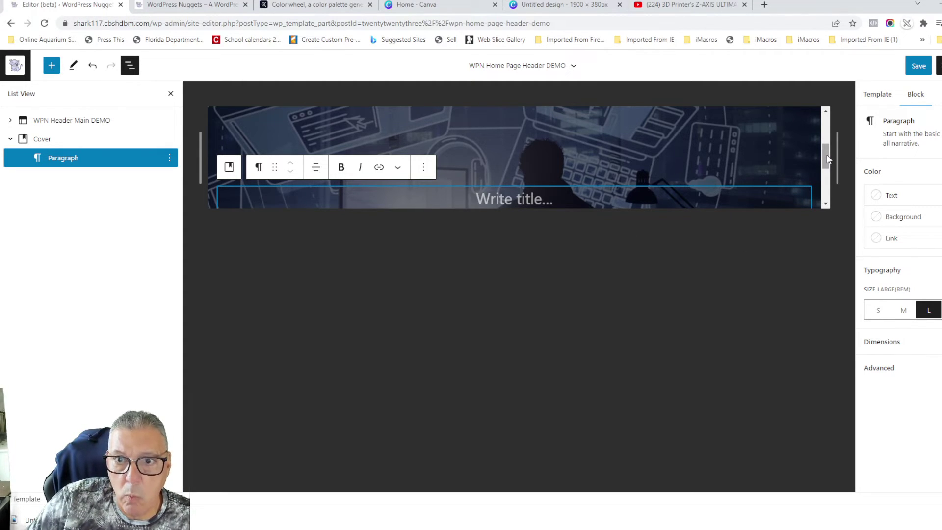
- Scroll the header part preview down to the new desk-image cover
left_click_drag(827, 158, 827, 127)
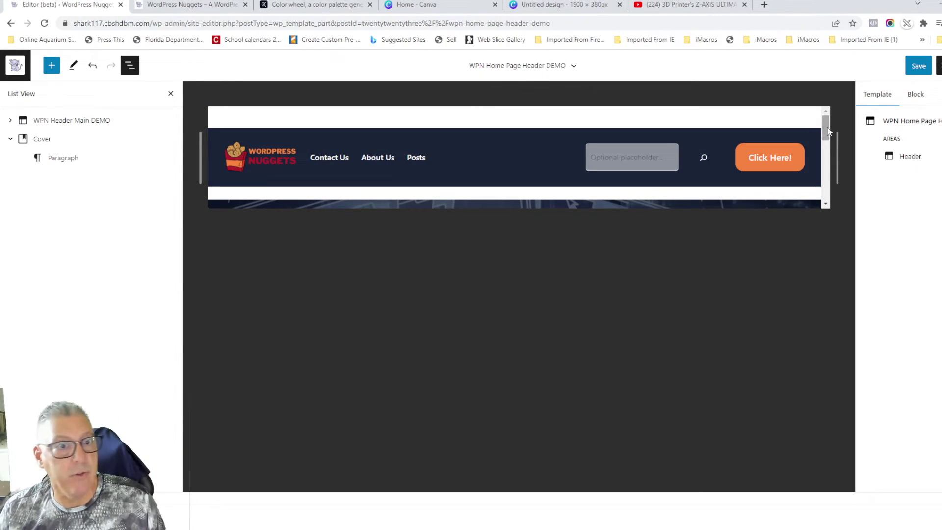
mouse_move(825, 123)
left_mouse_down()
mouse_move(824, 162)
mouse_move(824, 124)
left_mouse_up()
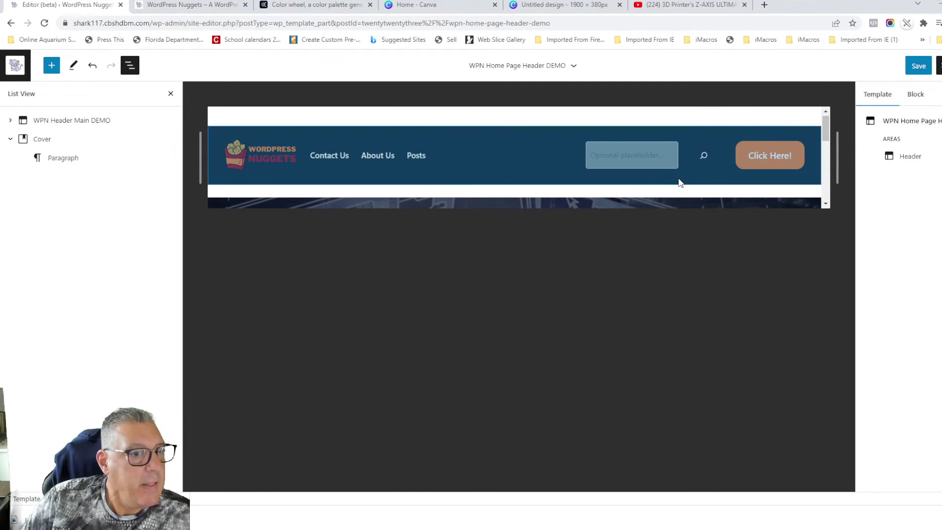
mouse_move(522, 192)
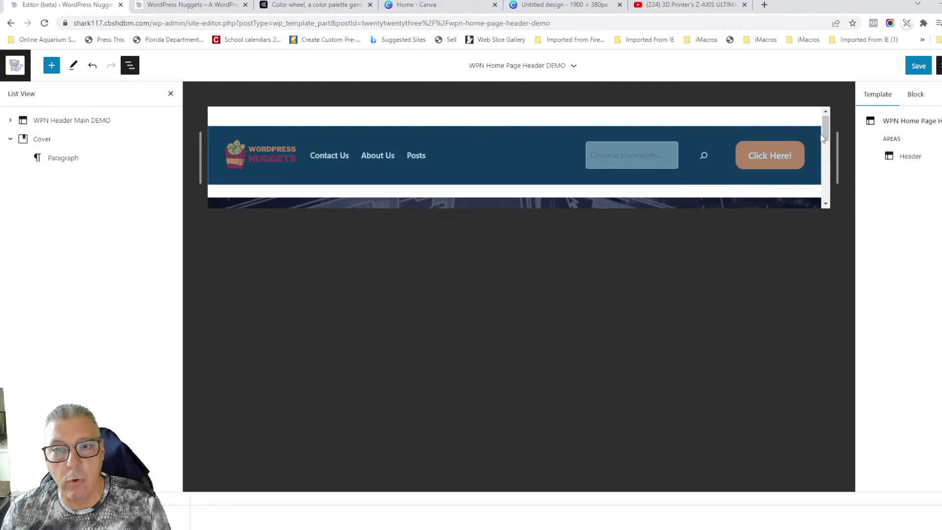
left_click_drag(823, 139, 825, 173)
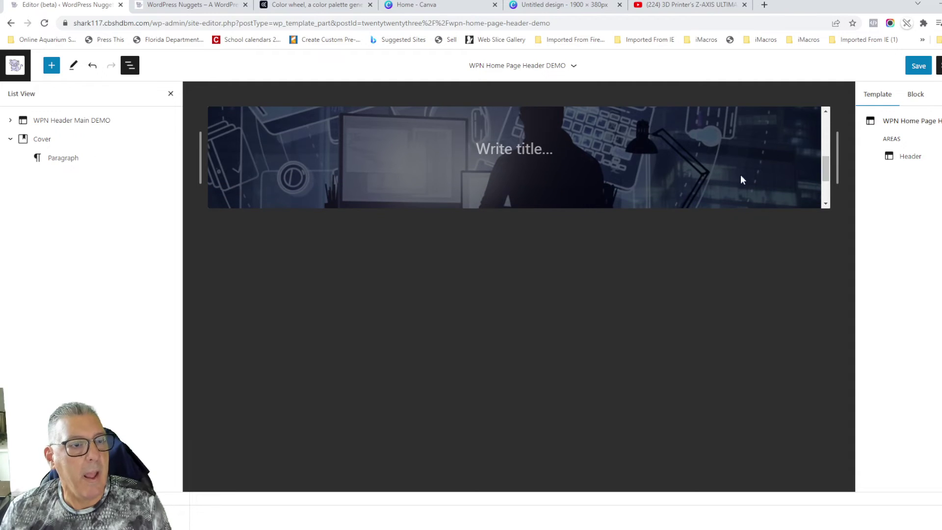
- Copy the tagline 'Learn WordPress in Small Bite-Size Lessons' from the live site into the cover paragraph
left_click(203, 6)
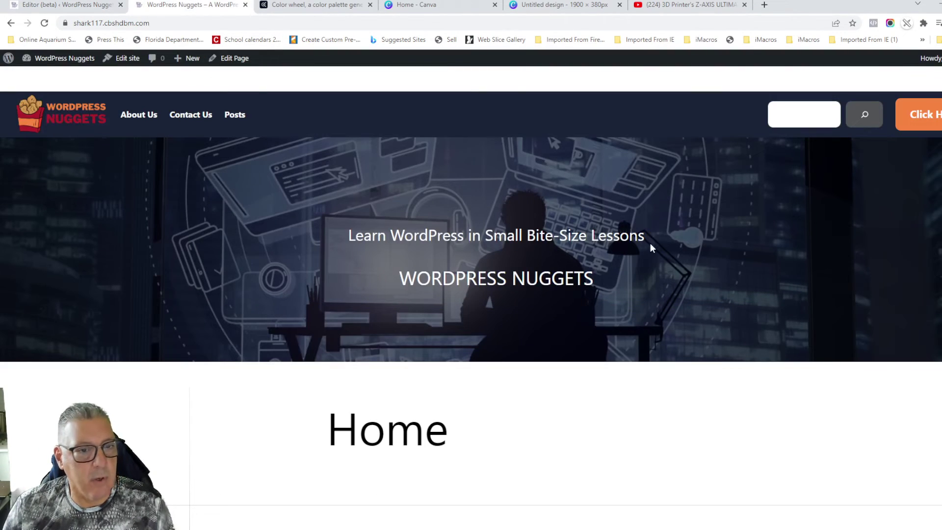
left_click_drag(646, 236, 346, 224)
key("ctrl+c")
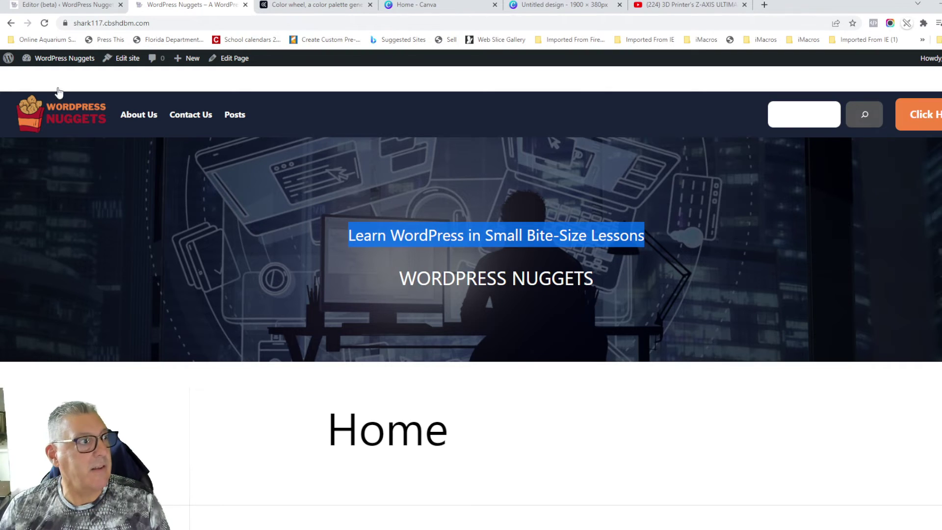
left_click(45, 7)
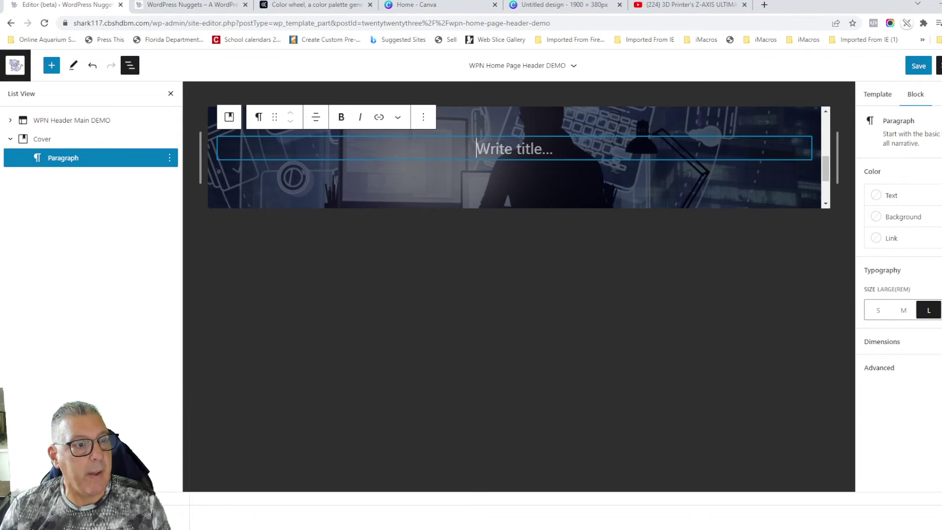
key("ctrl+v")
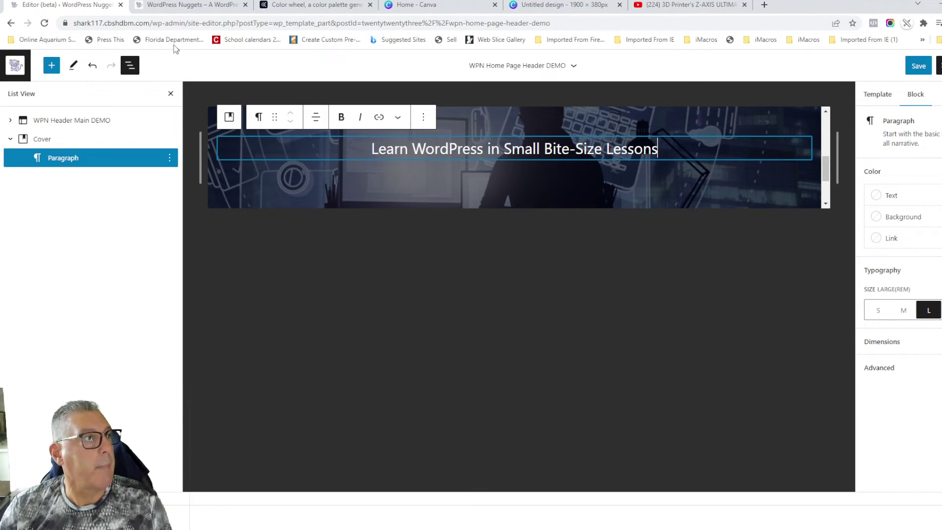
- Copy WORDPRESS NUGGETS from the live site and add an empty paragraph below the tagline
left_click(174, 6)
left_click_drag(593, 283, 400, 277)
key("ctrl+c")
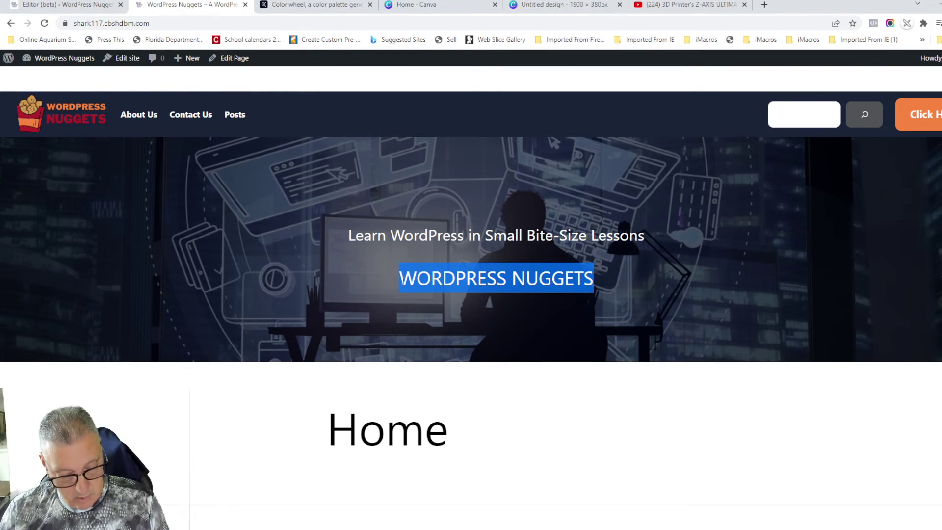
left_click(61, 5)
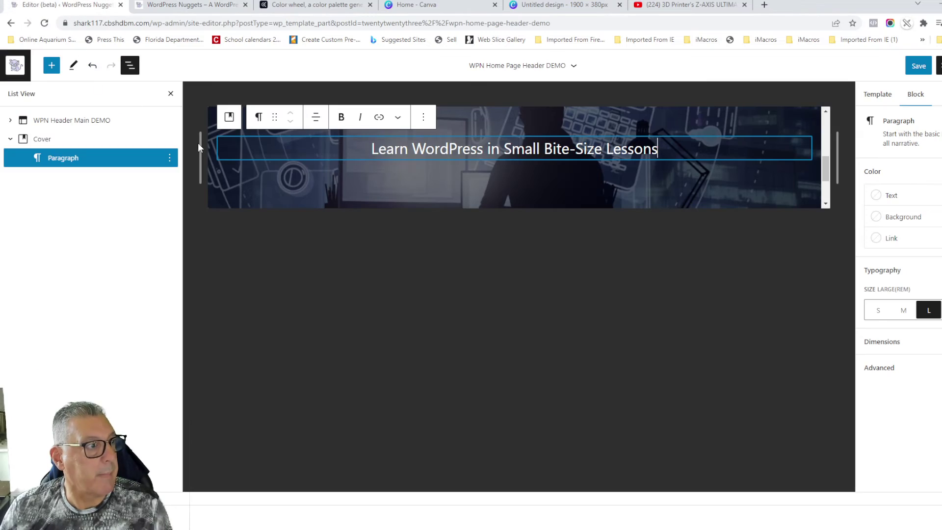
left_click(169, 158)
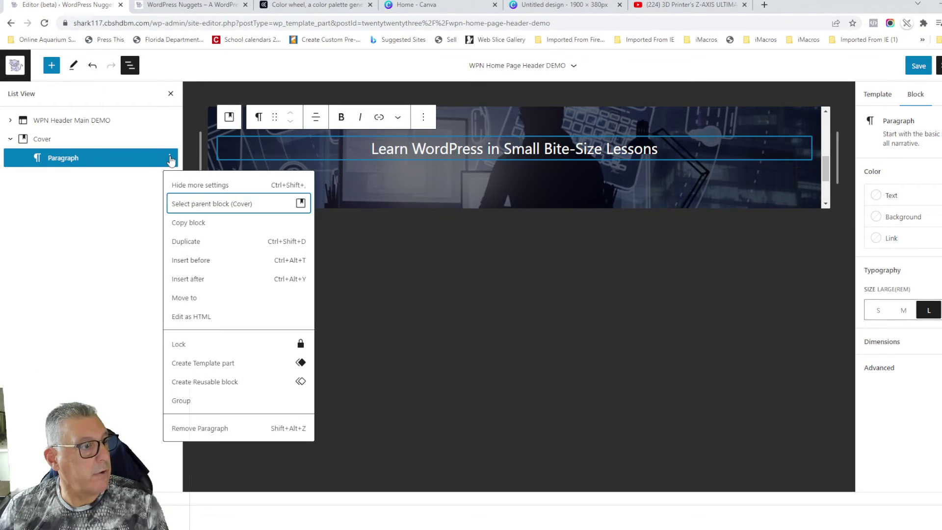
left_click(182, 283)
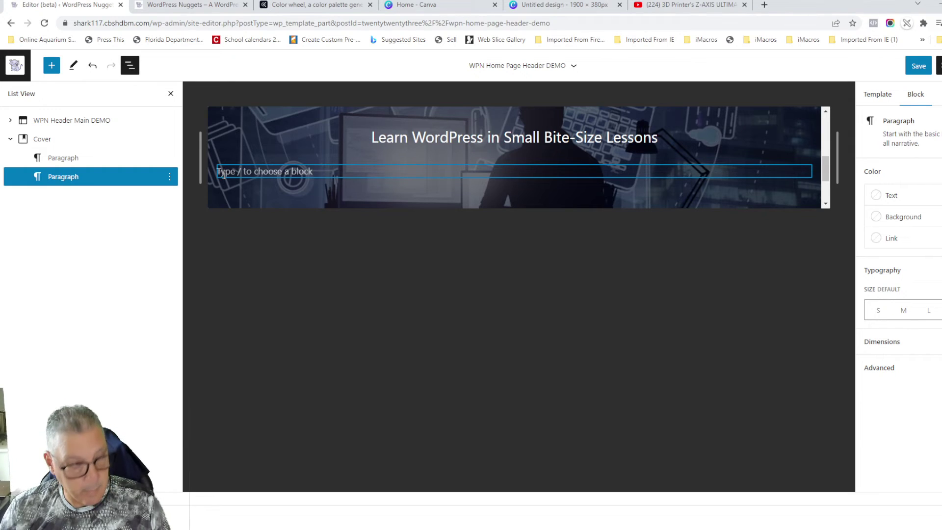
- Paste WORDPRESS NUGGETS into the new paragraph and make it bold, size L, white and centred
key("ctrl+v")
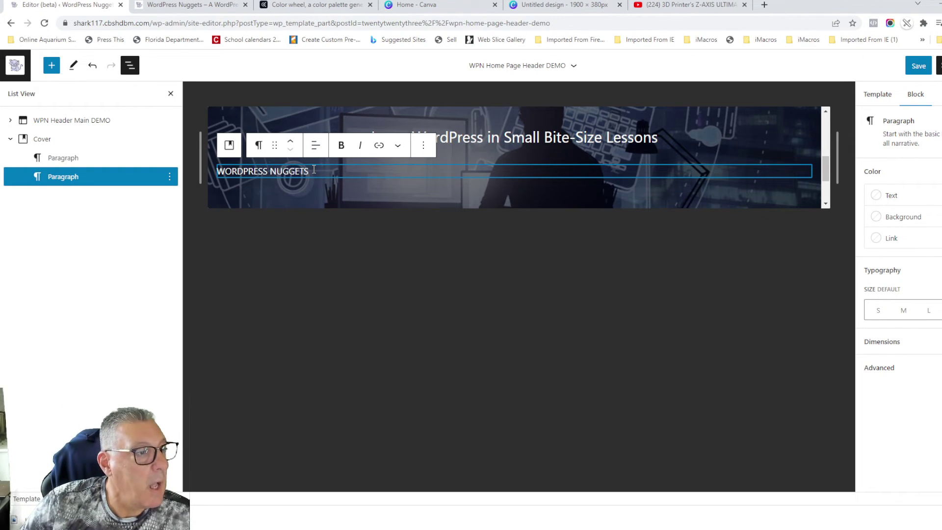
left_click_drag(311, 169, 218, 167)
left_click(342, 145)
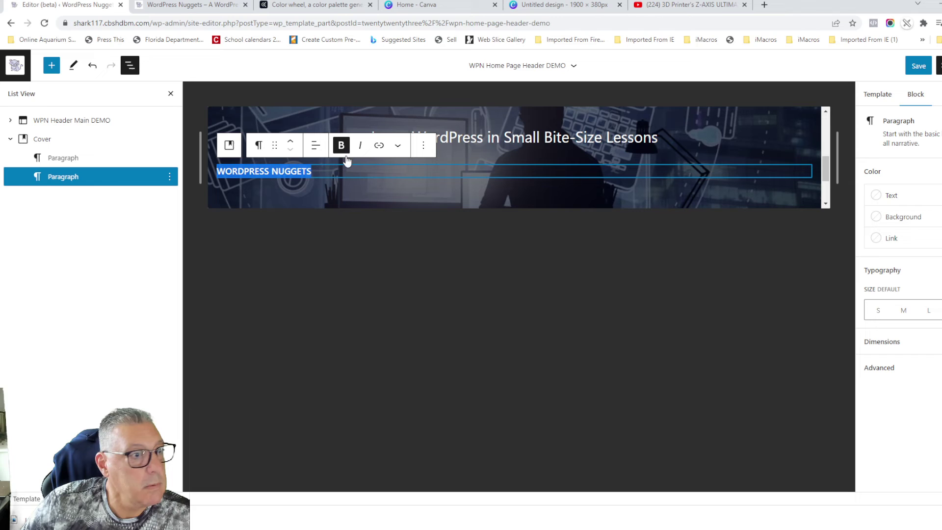
left_click(930, 311)
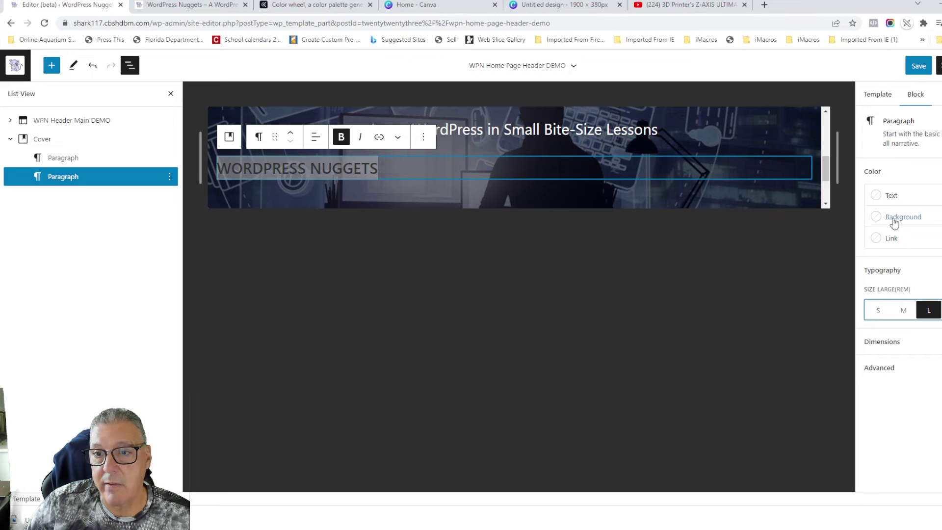
left_click(885, 196)
left_click(726, 256)
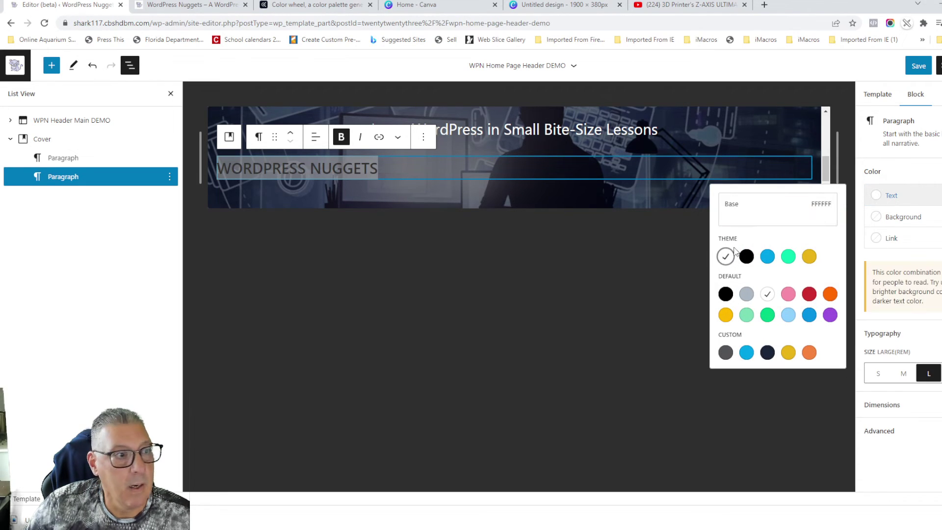
left_click(315, 139)
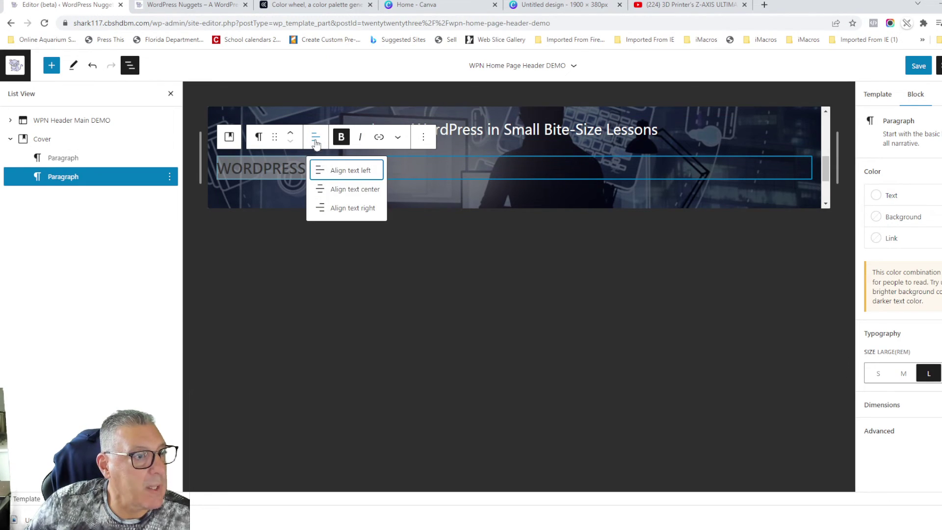
left_click(363, 190)
left_click(505, 239)
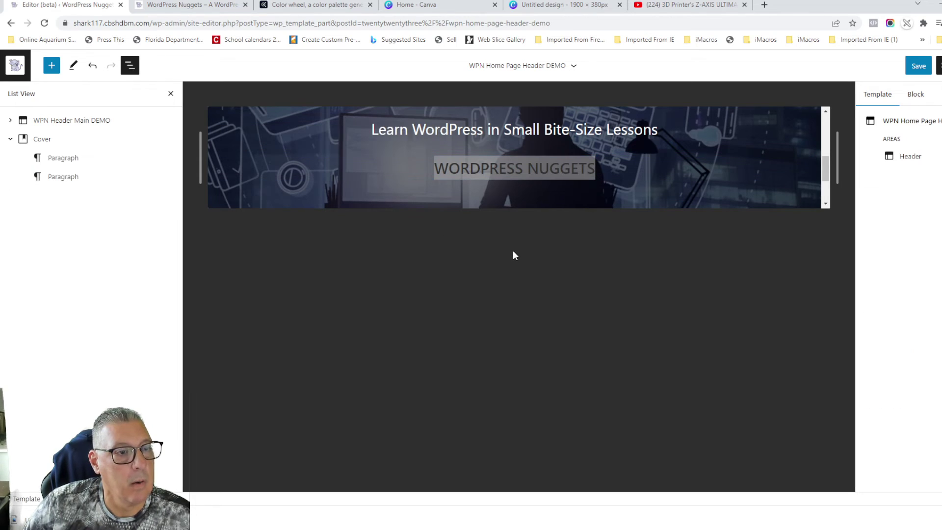
left_click(514, 169)
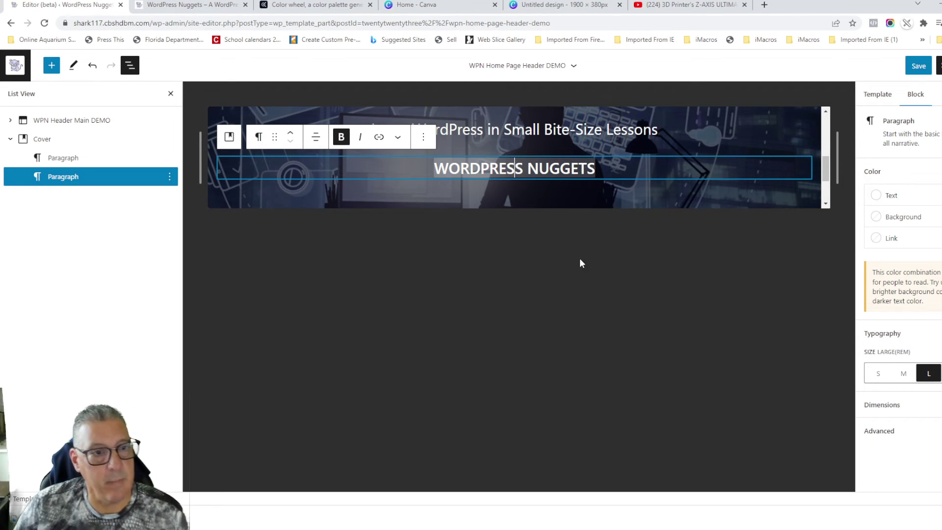
left_click_drag(826, 177, 833, 144)
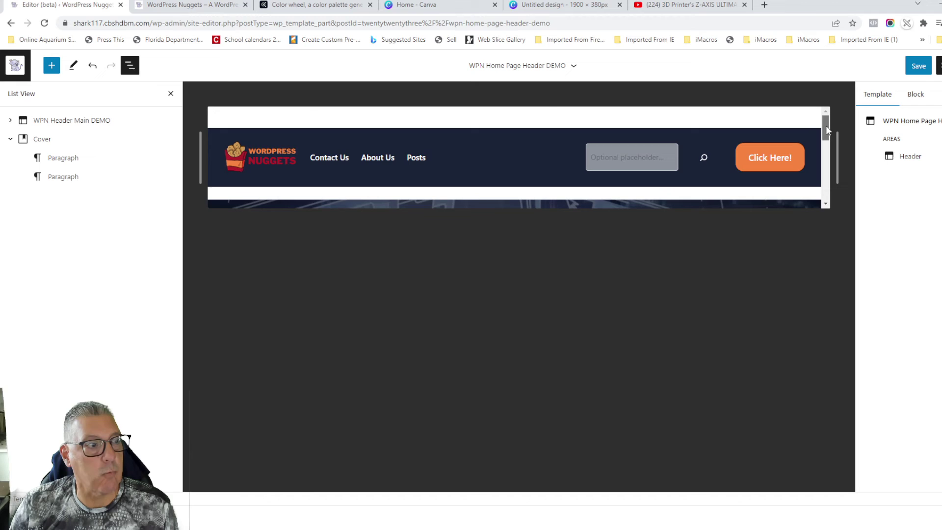
- Save the header part, then remove the old header from the Page template
left_click(917, 67)
left_click(918, 67)
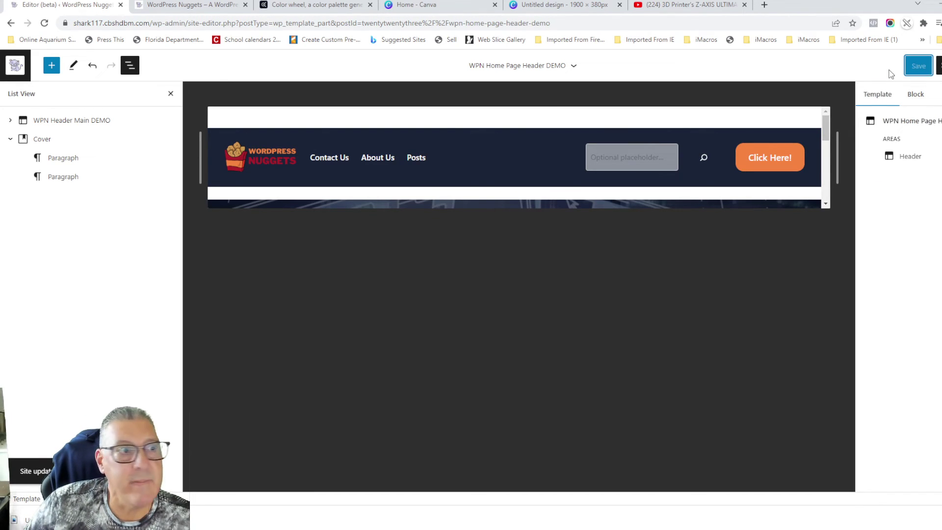
left_click(15, 66)
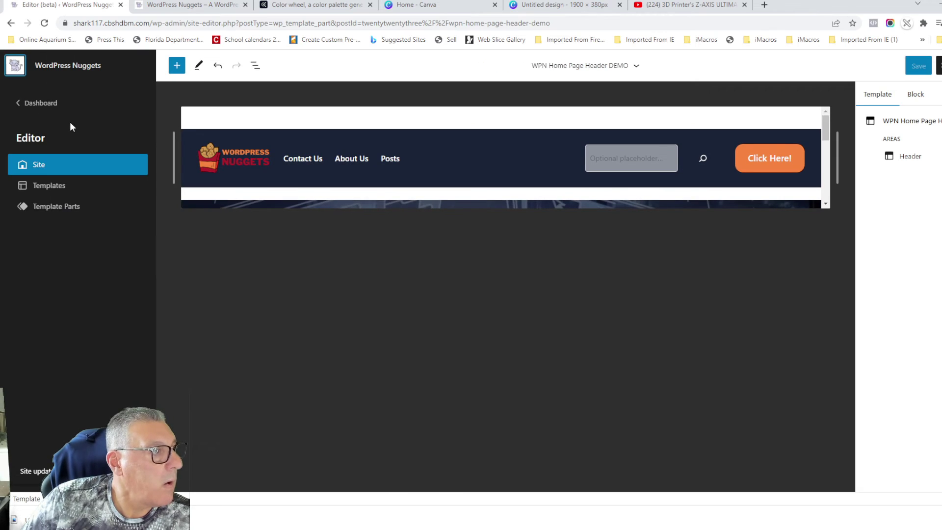
left_click(39, 166)
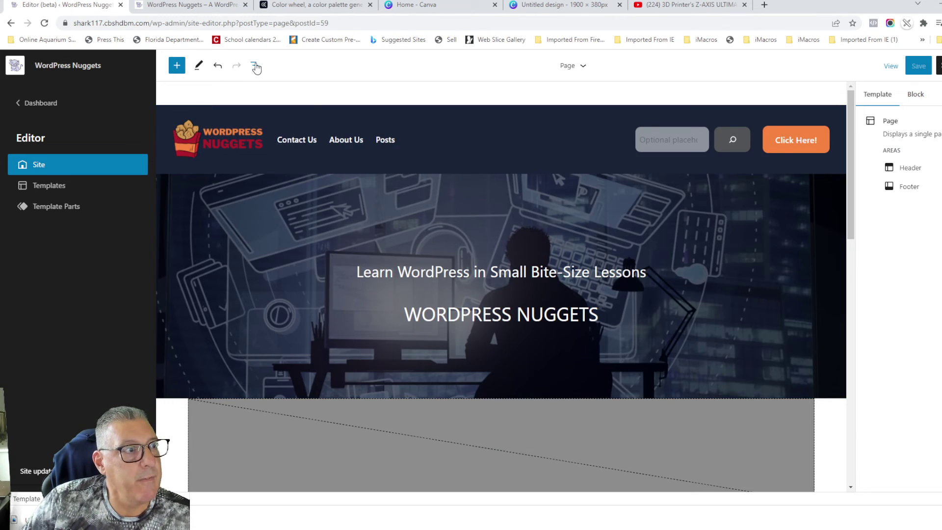
left_click(255, 65)
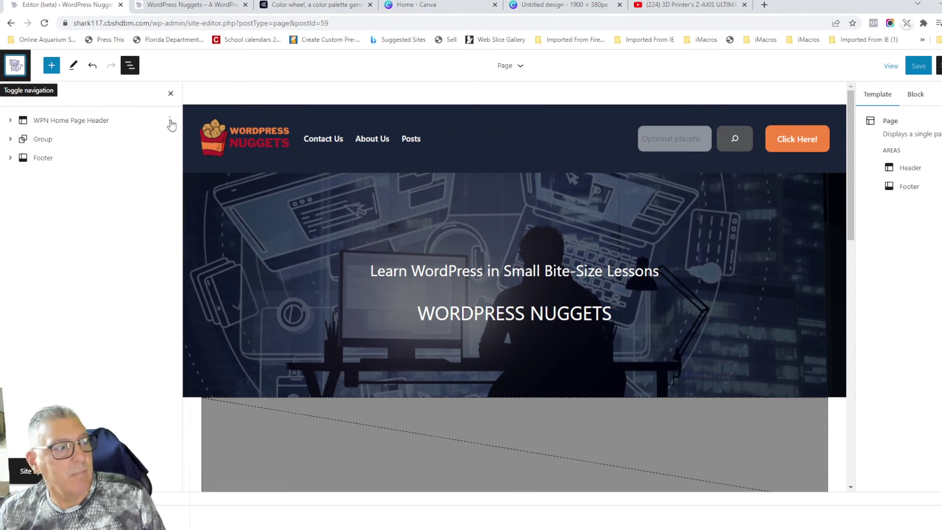
left_click(169, 120)
left_click(187, 334)
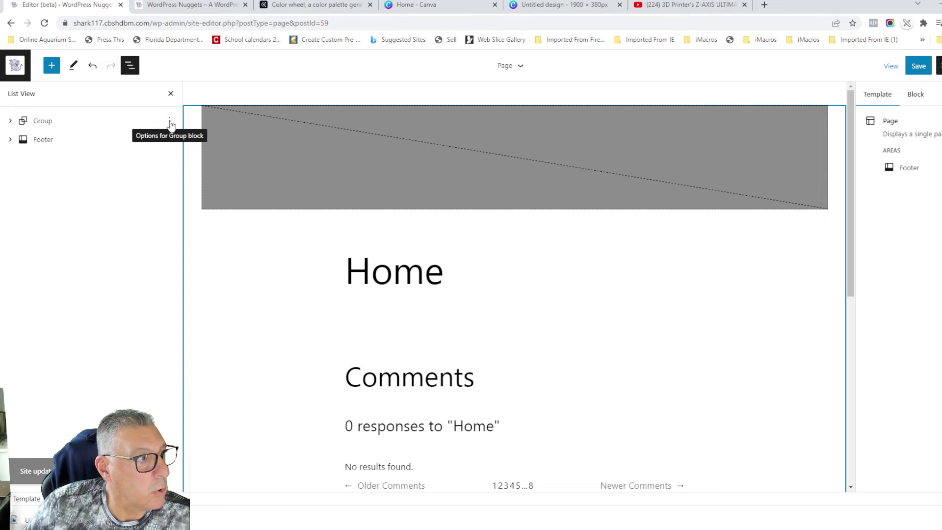
- Insert WPN Home Page Header DEMO above the Group in the Page template and save
left_click(170, 120)
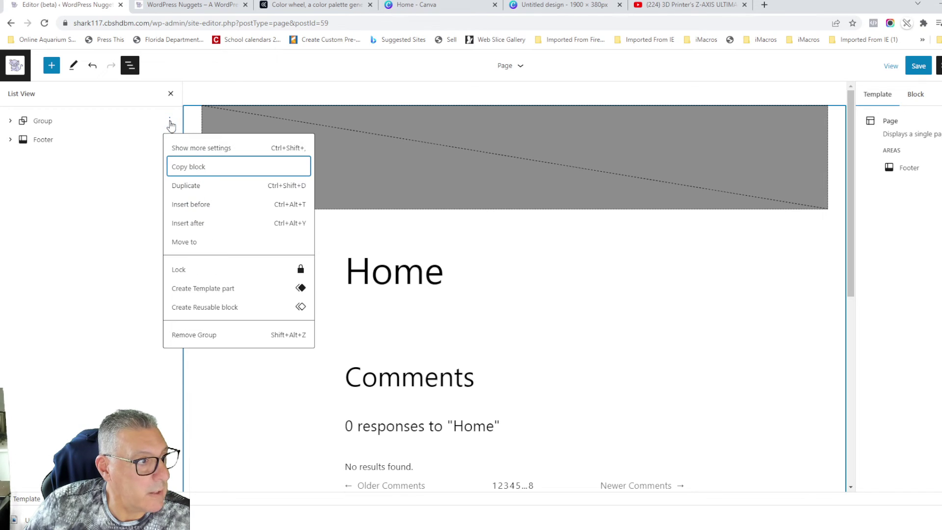
left_click(204, 204)
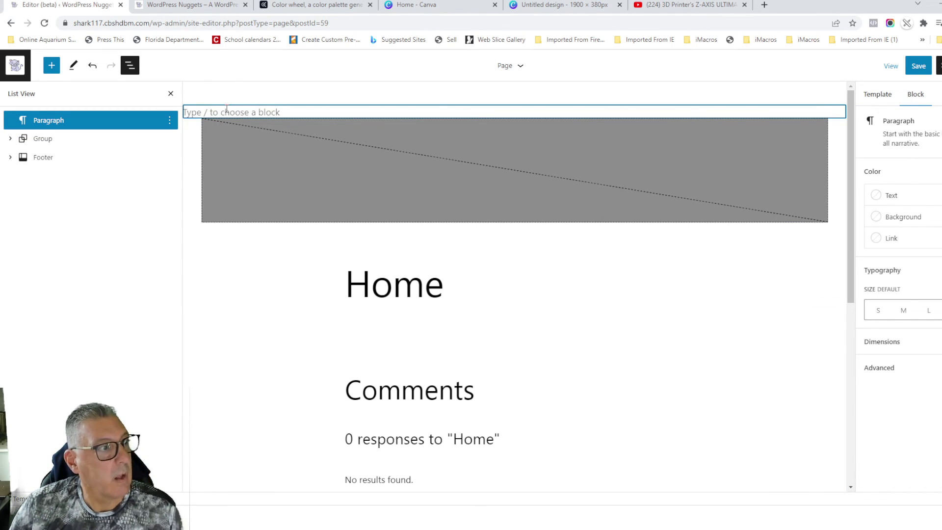
type("/header")
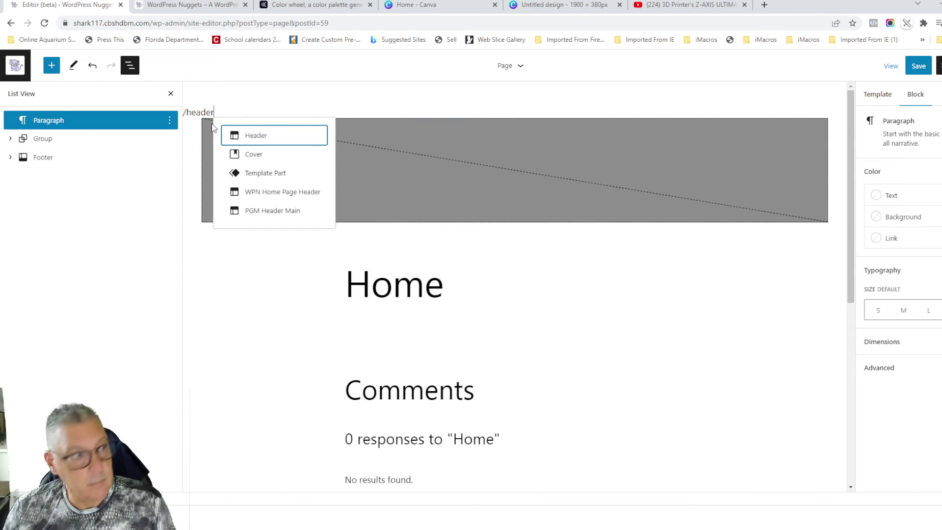
left_click(261, 136)
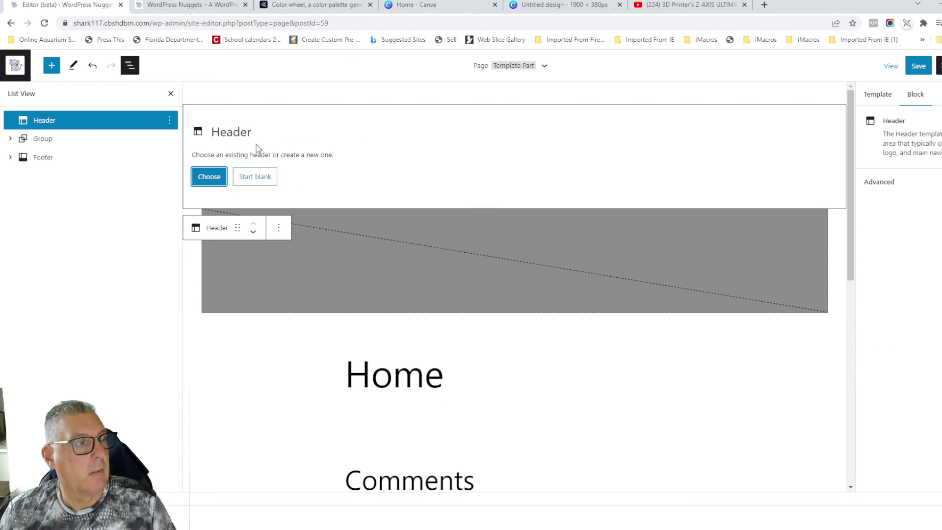
left_click(216, 177)
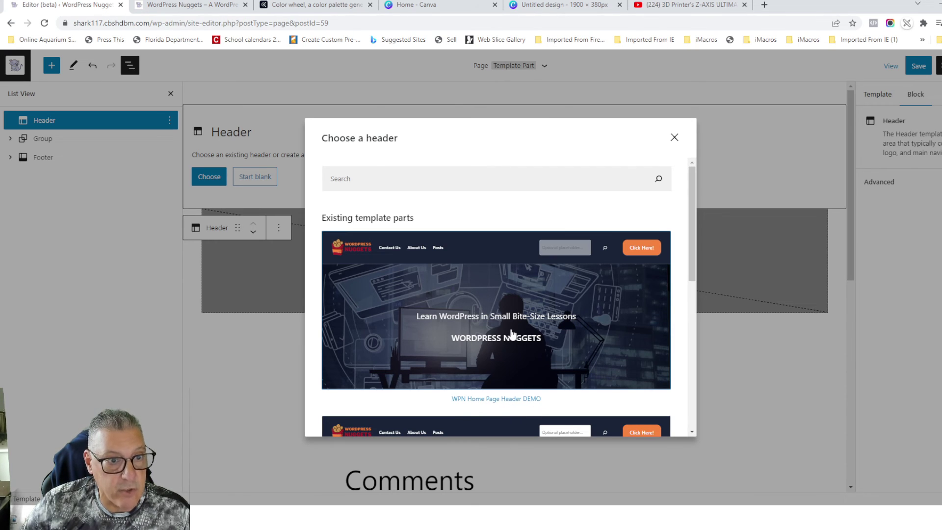
left_click(497, 331)
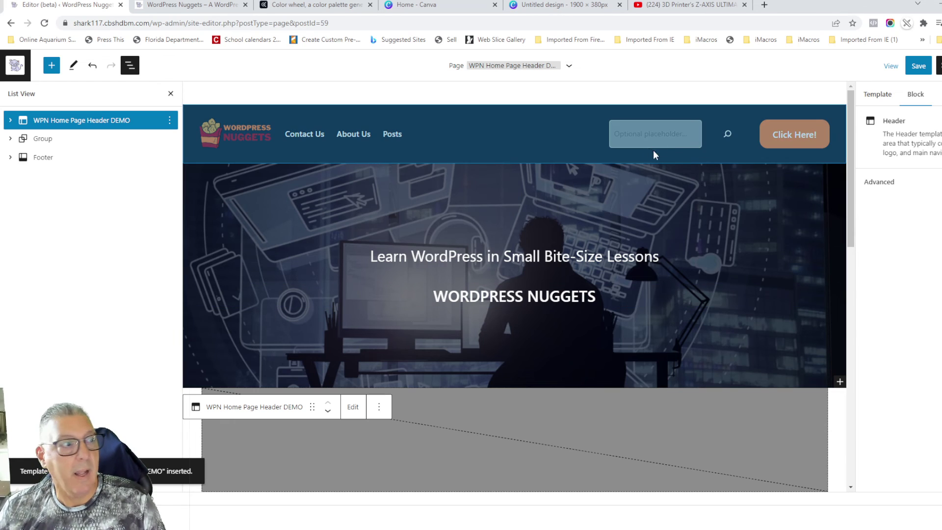
left_click(918, 66)
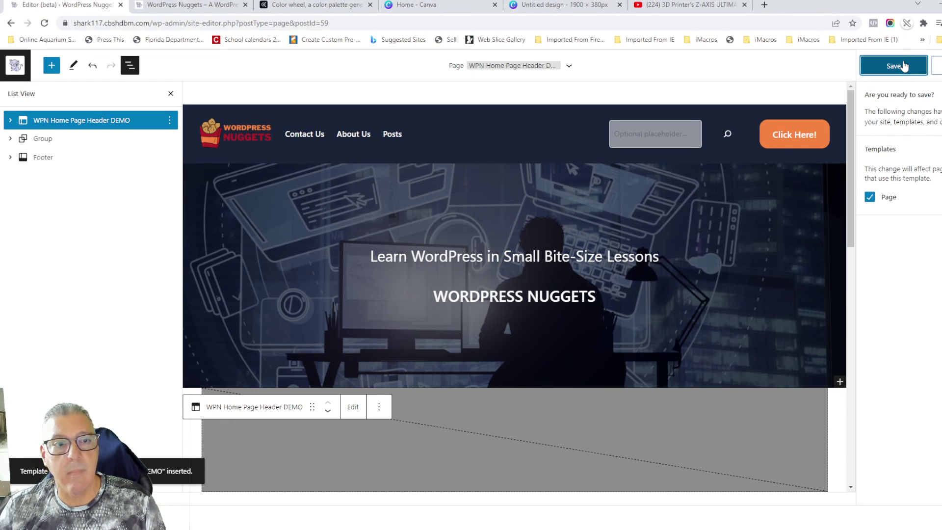
left_click(900, 66)
- Reload the live home page to show the new header with the WORDPRESS NUGGETS cover
left_click(191, 7)
left_click(44, 24)
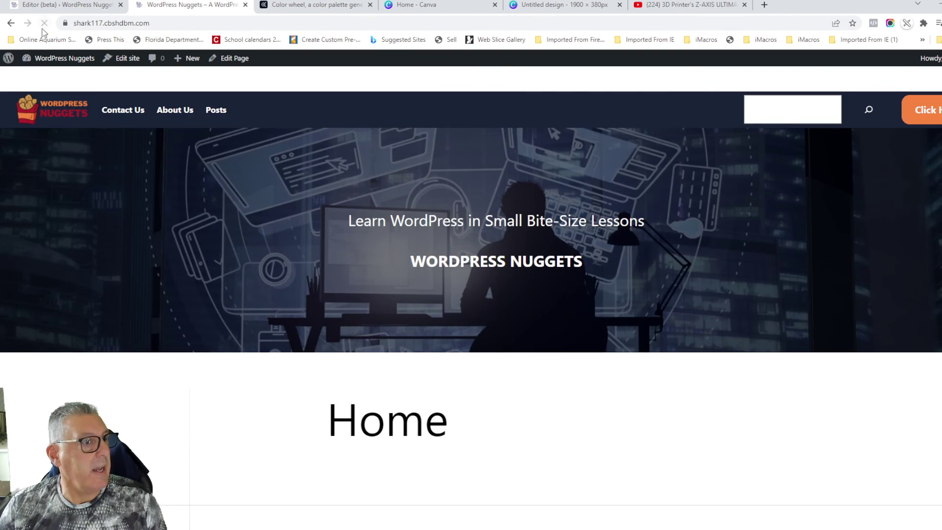